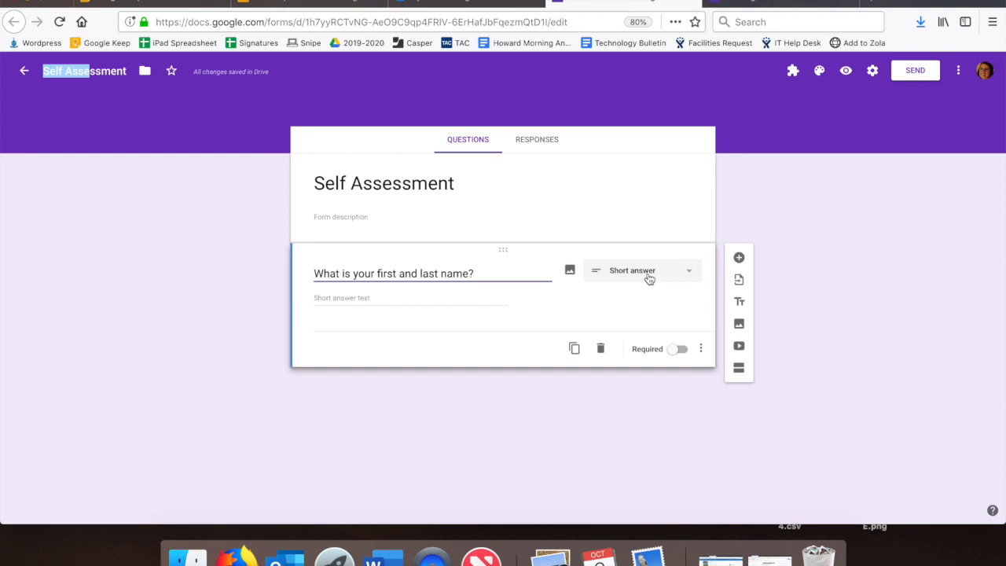
Make the "What is your first and last name?" question required, and switch to the "Creating a Self Assessment in Forms" form
{"action": "left_click", "coordinate": [674, 356]}
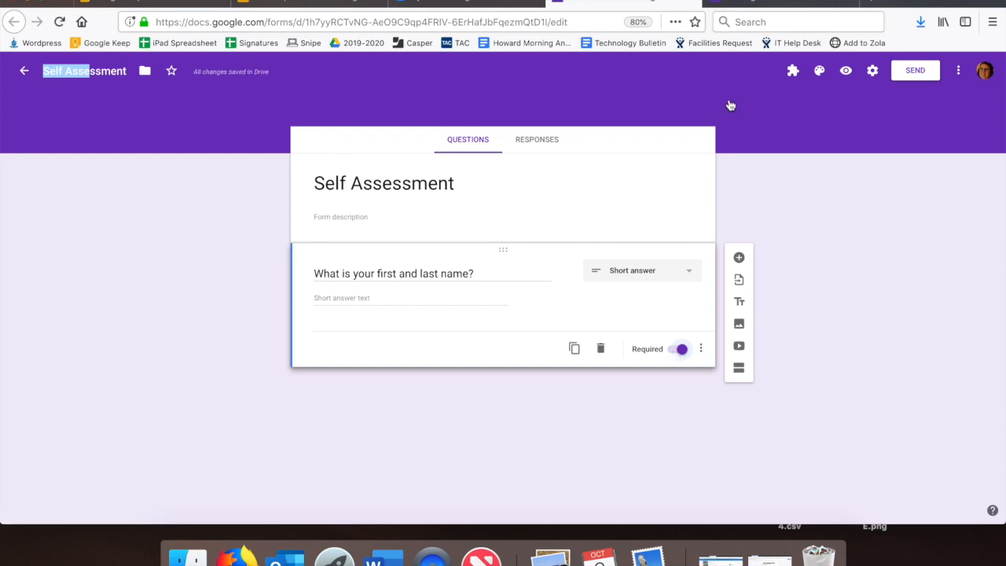
{"action": "left_click", "coordinate": [736, 3]}
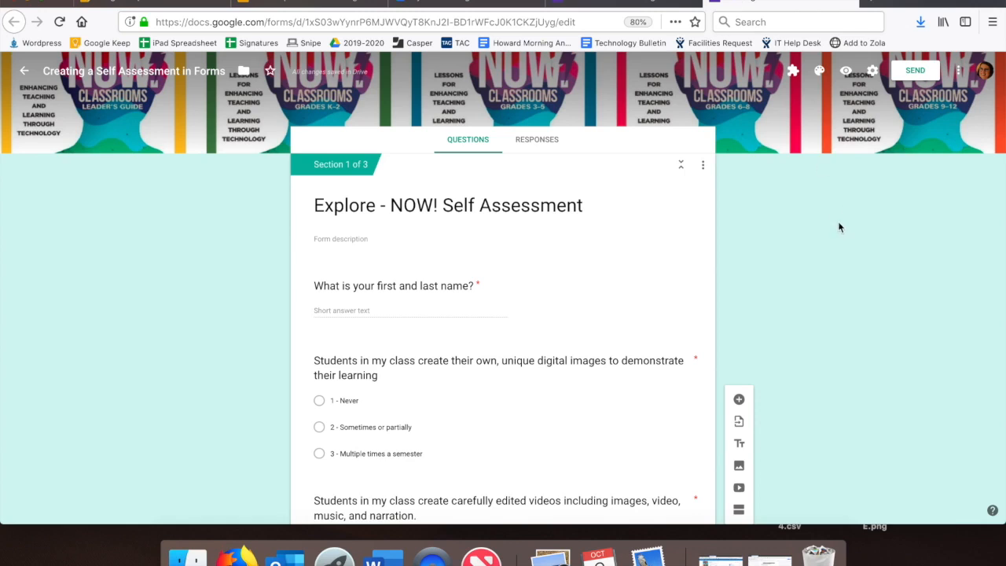
Examine the digital images statement in section 1 and the wording of its three frequency answer options
{"action": "scroll", "coordinate": [839, 228], "scroll_direction": "down", "scroll_amount": 2}
{"action": "scroll", "coordinate": [839, 228], "scroll_direction": "down", "scroll_amount": 2}
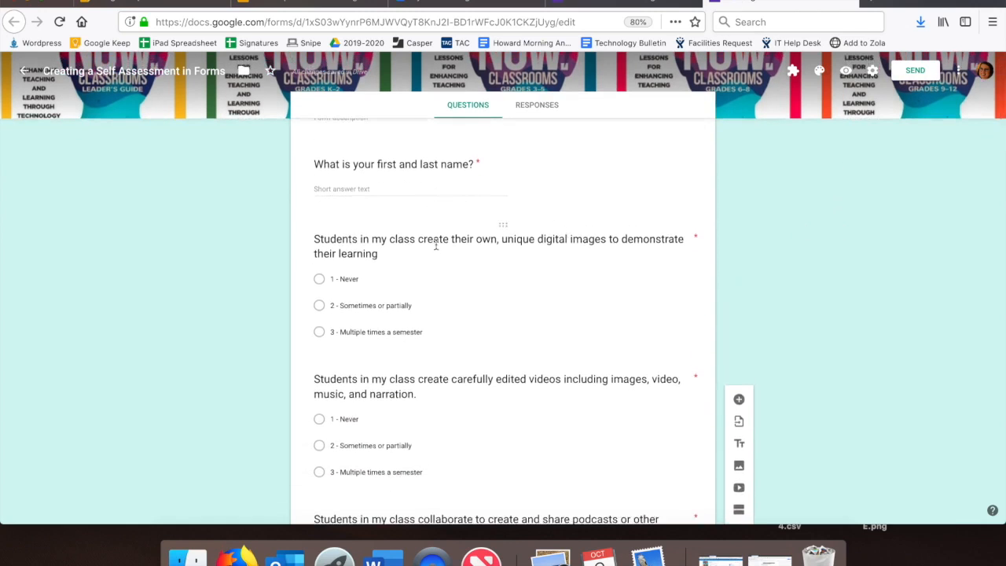
{"action": "scroll", "coordinate": [400, 391], "scroll_direction": "down", "scroll_amount": 2}
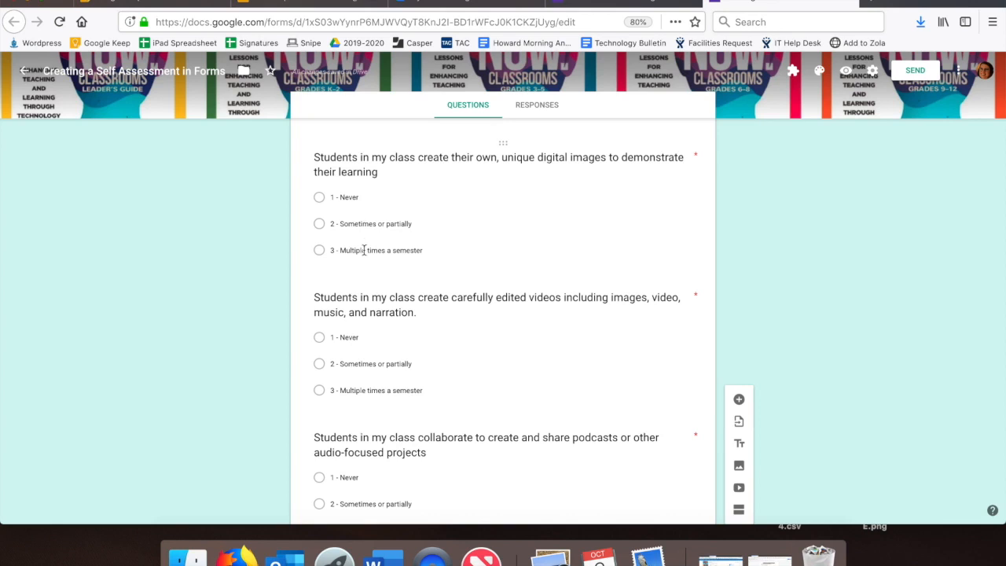
{"action": "left_click", "coordinate": [342, 203]}
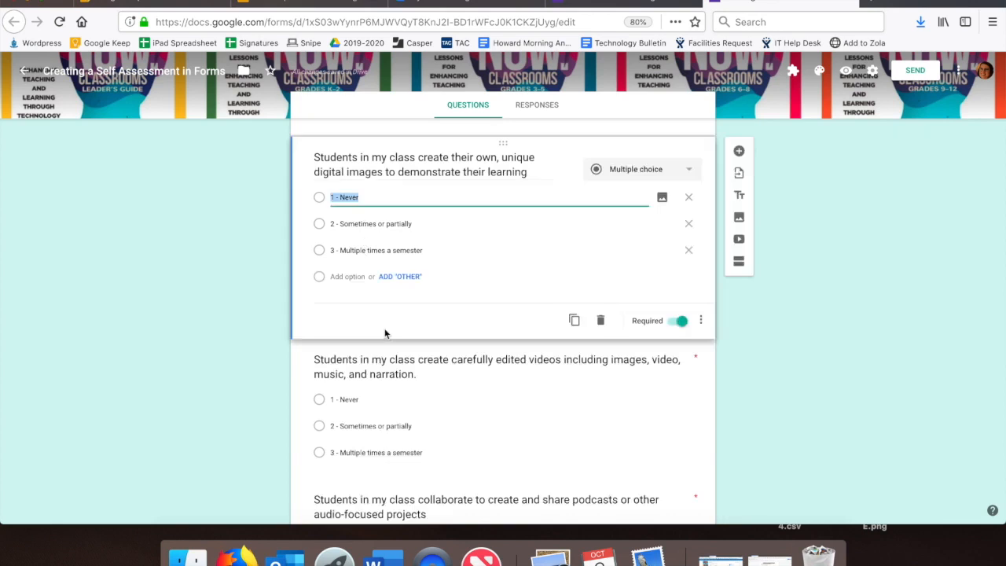
{"action": "left_click", "coordinate": [350, 223]}
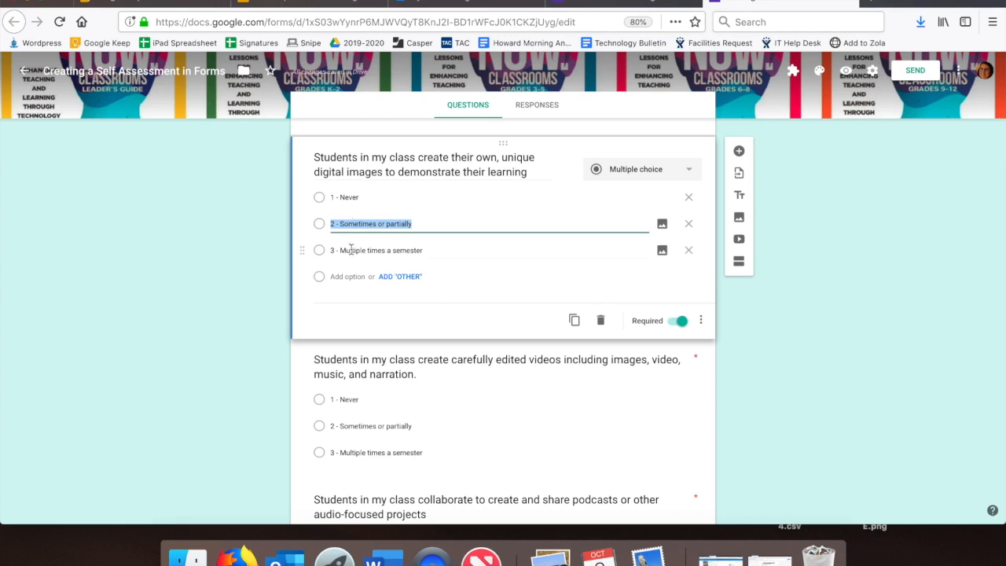
{"action": "left_click", "coordinate": [351, 250]}
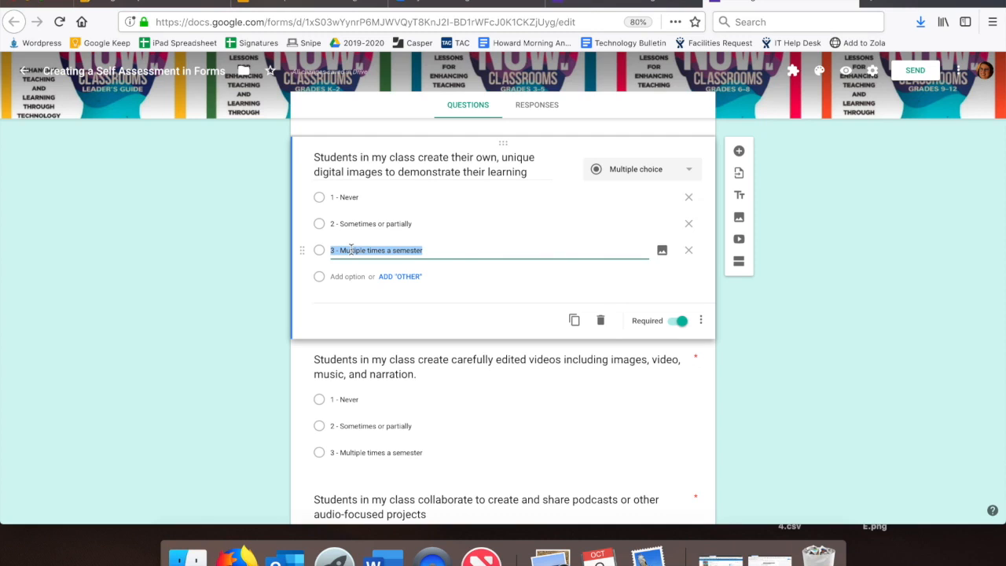
{"action": "left_click", "coordinate": [344, 197]}
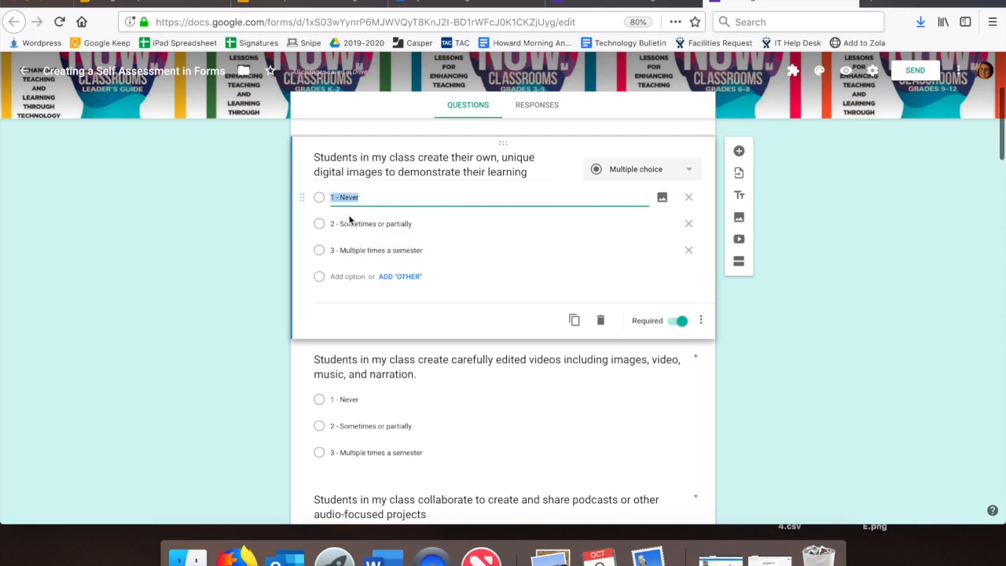
{"action": "left_click", "coordinate": [353, 224]}
{"action": "left_click", "coordinate": [353, 250]}
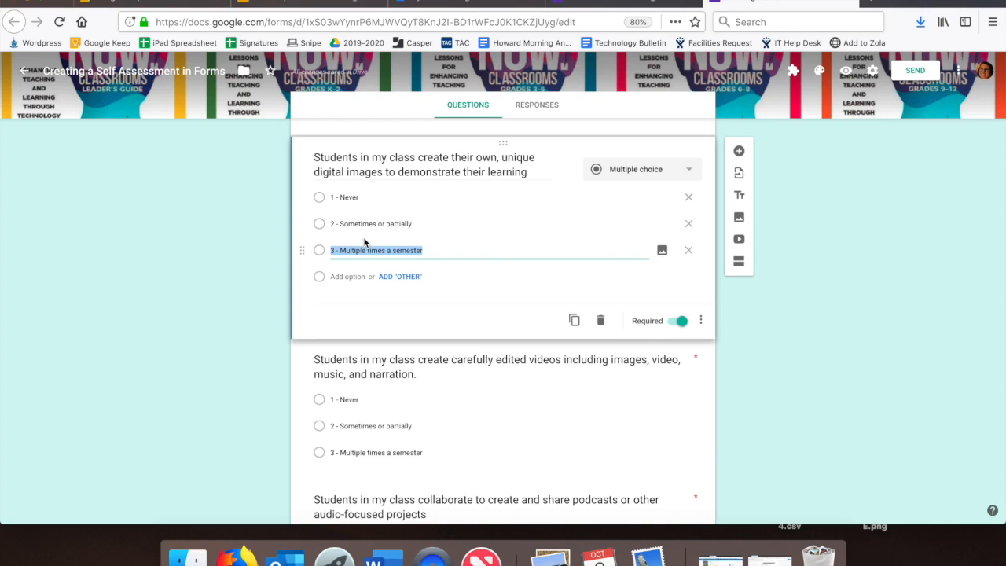
{"action": "left_click", "coordinate": [201, 255]}
Look through the remaining rating statements and examine the point ranges offered in the final score-tally question
{"action": "scroll", "coordinate": [224, 267], "scroll_direction": "up", "scroll_amount": 3}
{"action": "scroll", "coordinate": [224, 267], "scroll_direction": "down", "scroll_amount": 10}
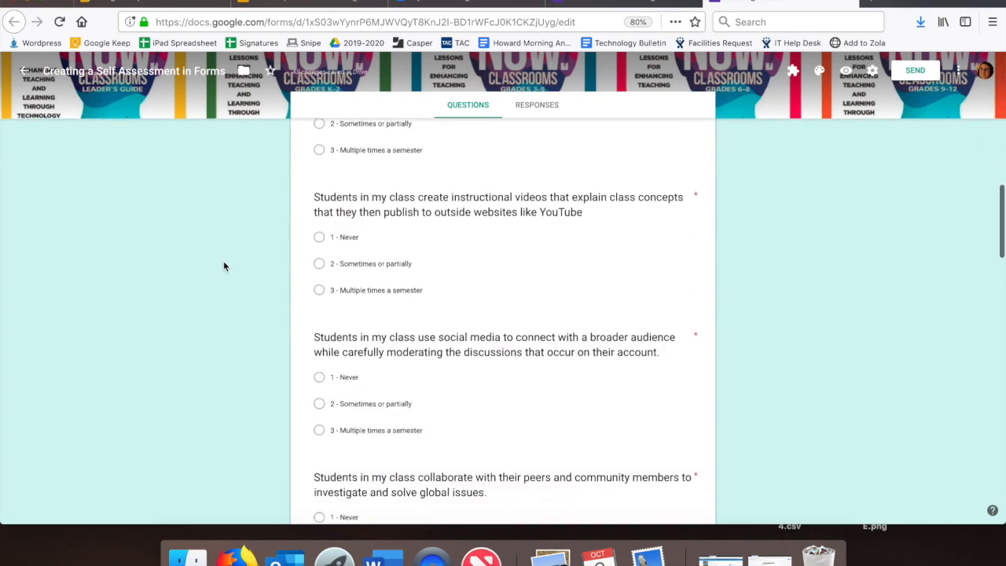
{"action": "scroll", "coordinate": [224, 267], "scroll_direction": "down", "scroll_amount": 8}
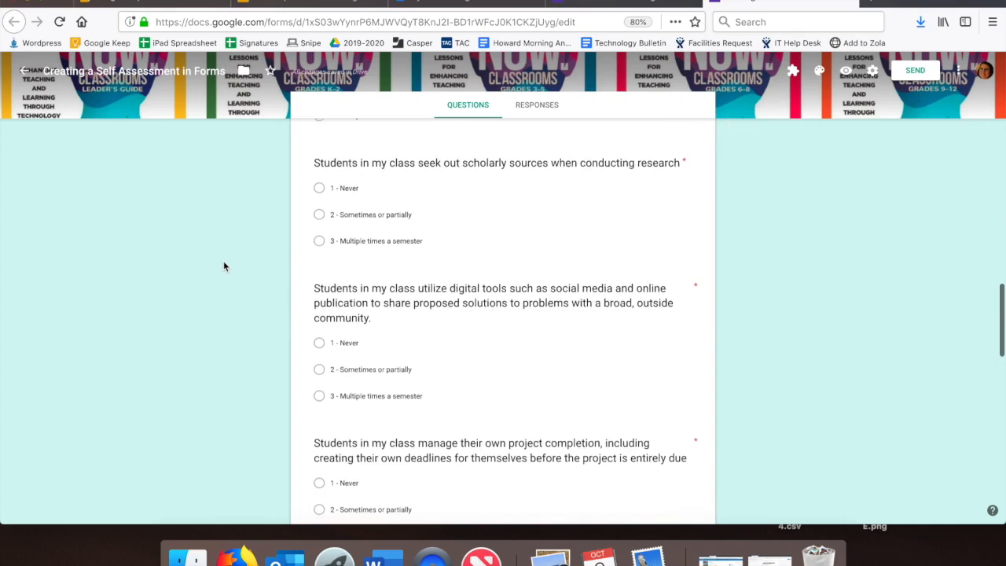
{"action": "scroll", "coordinate": [223, 266], "scroll_direction": "down", "scroll_amount": 10}
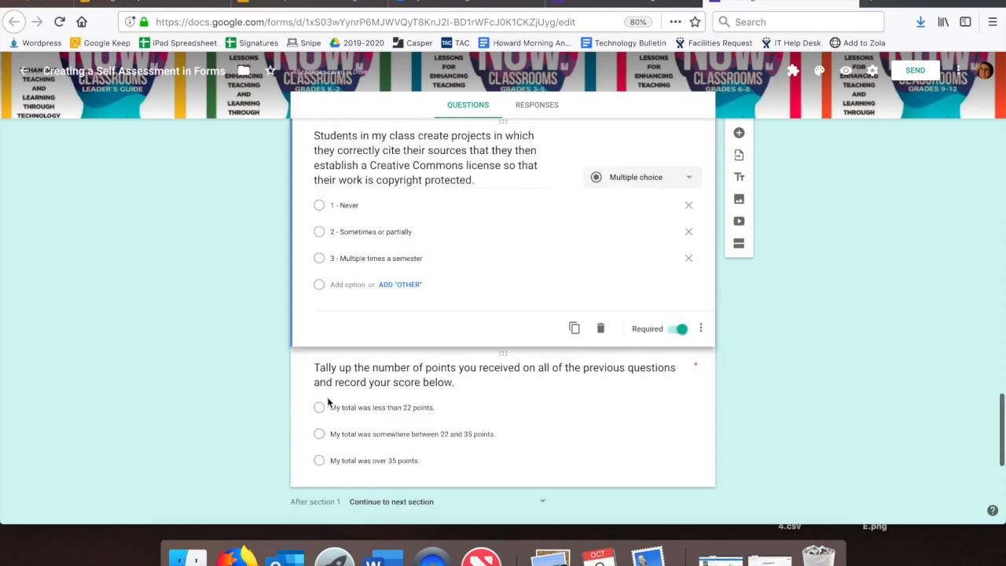
{"action": "left_click", "coordinate": [327, 403]}
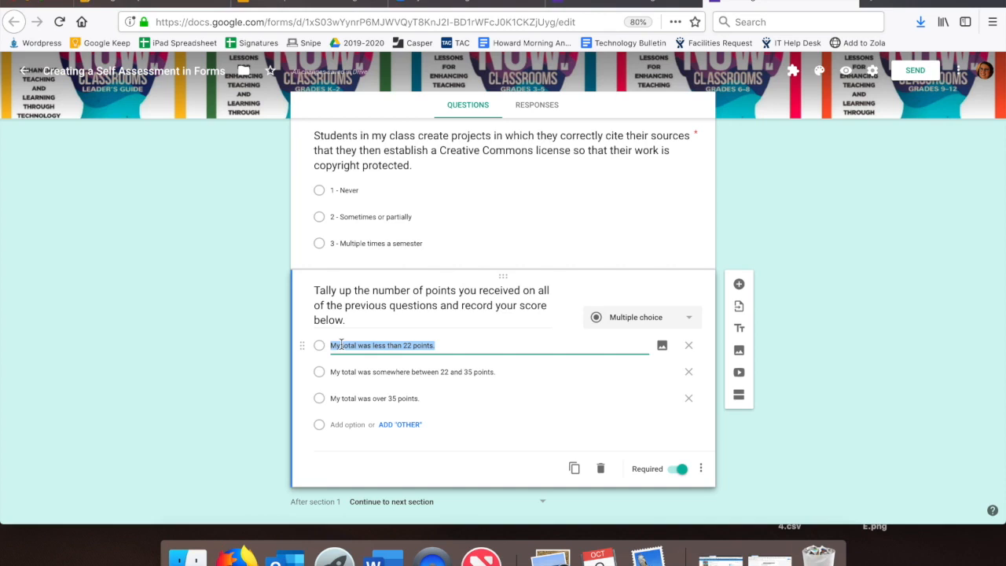
{"action": "left_click", "coordinate": [347, 372]}
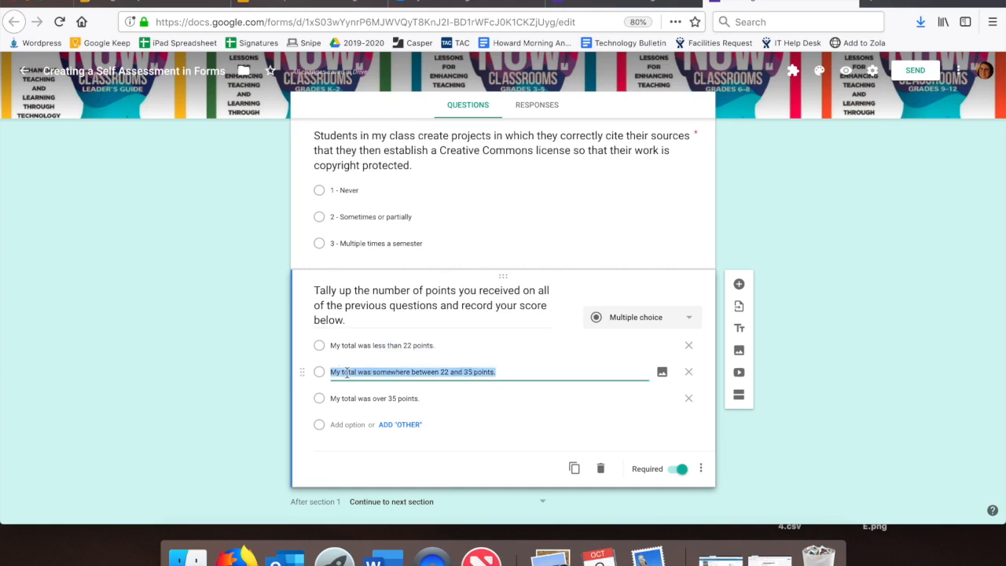
{"action": "left_click", "coordinate": [443, 372]}
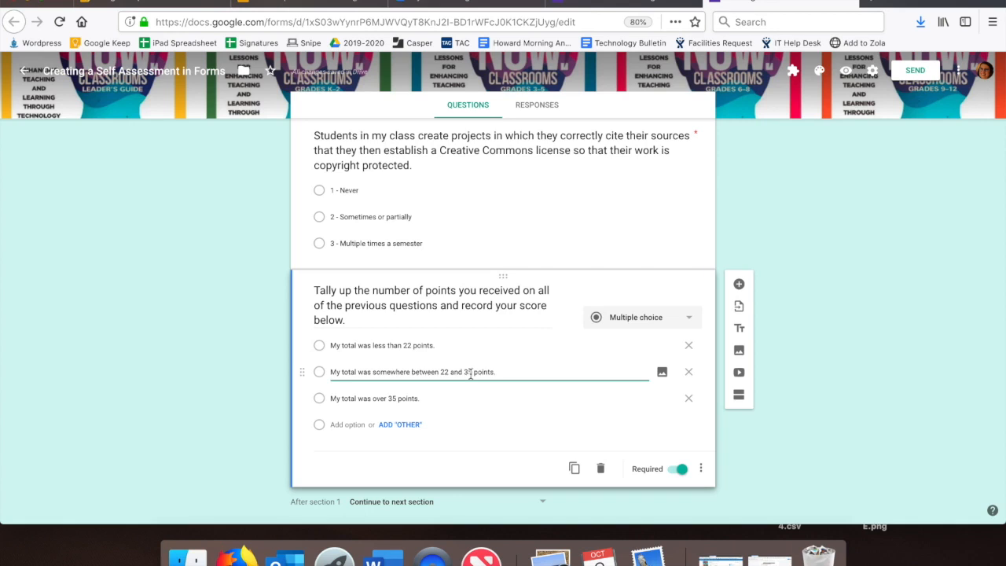
{"action": "triple_click", "coordinate": [408, 398]}
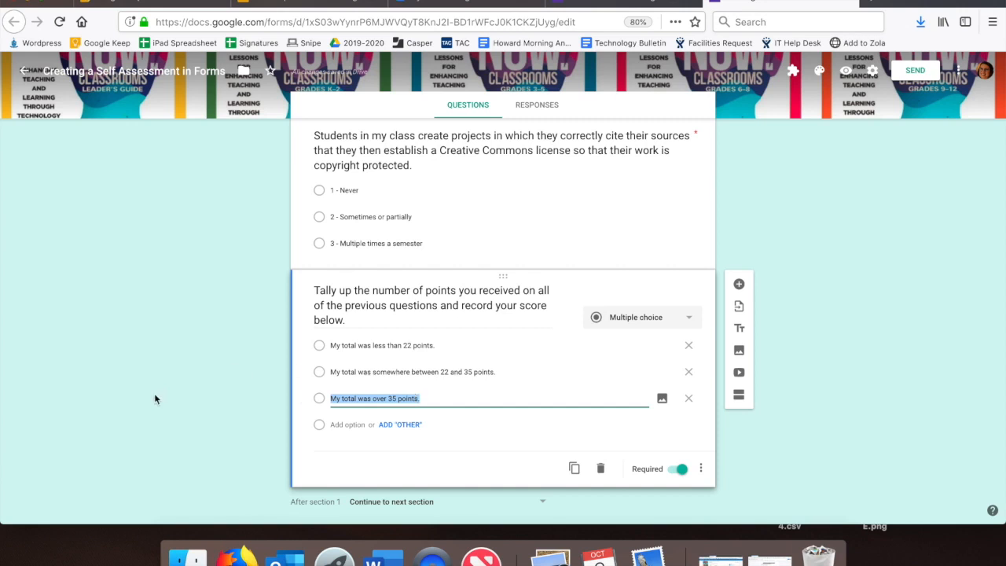
Add a new section after the operational-level section at the end of the form
{"action": "scroll", "coordinate": [155, 399], "scroll_direction": "down", "scroll_amount": 3}
{"action": "scroll", "coordinate": [155, 400], "scroll_direction": "down", "scroll_amount": 7}
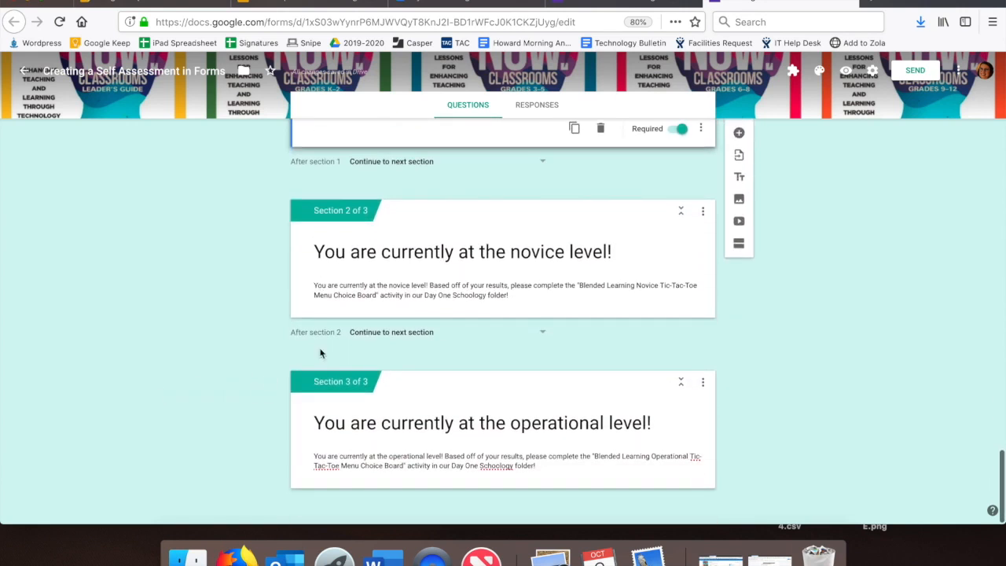
{"action": "left_click", "coordinate": [355, 411]}
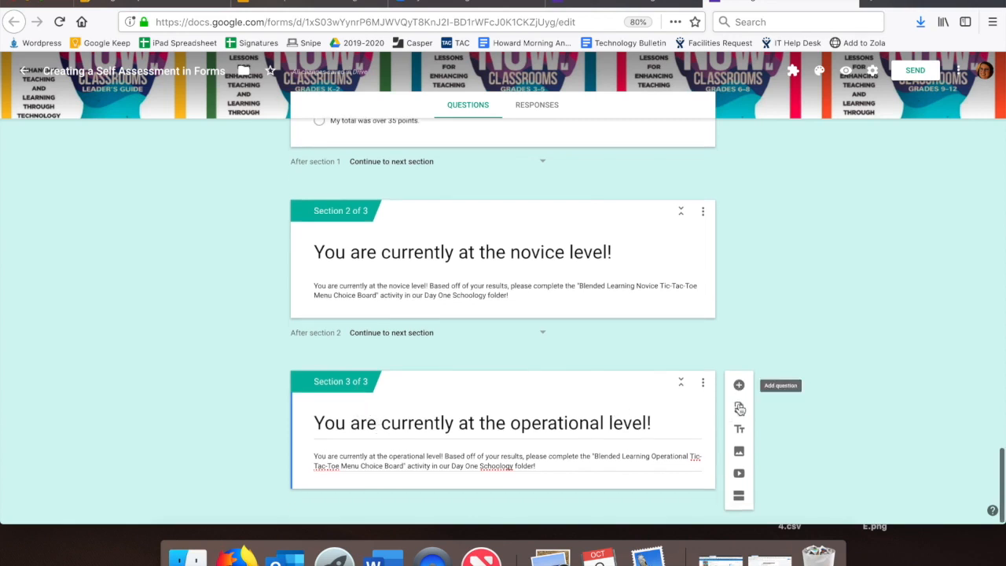
{"action": "left_click", "coordinate": [738, 500]}
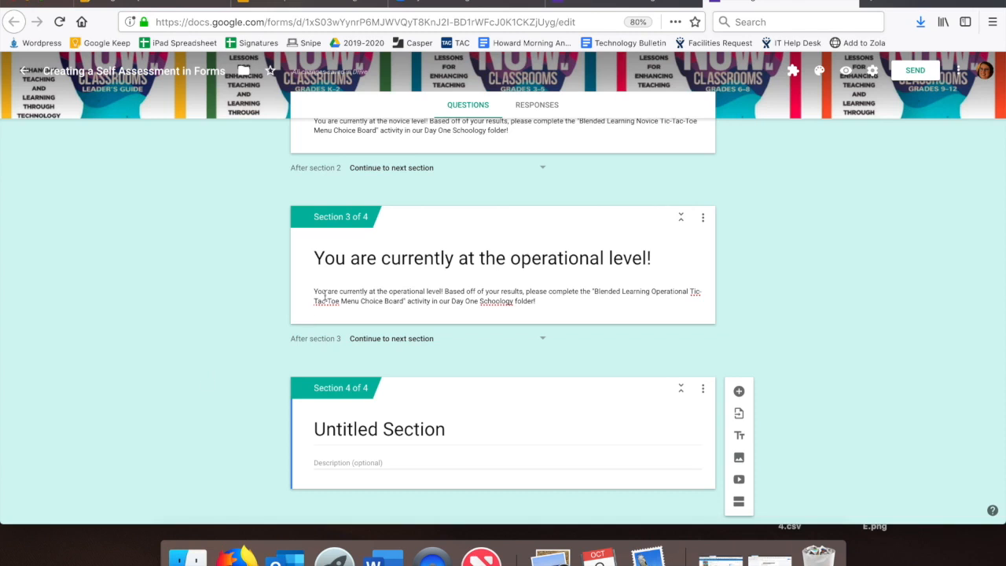
Reuse the section 3 title for section 4, changing it to "You are currently at the wow level!"
{"action": "triple_click", "coordinate": [347, 261]}
{"action": "key", "text": "ctrl+c"}
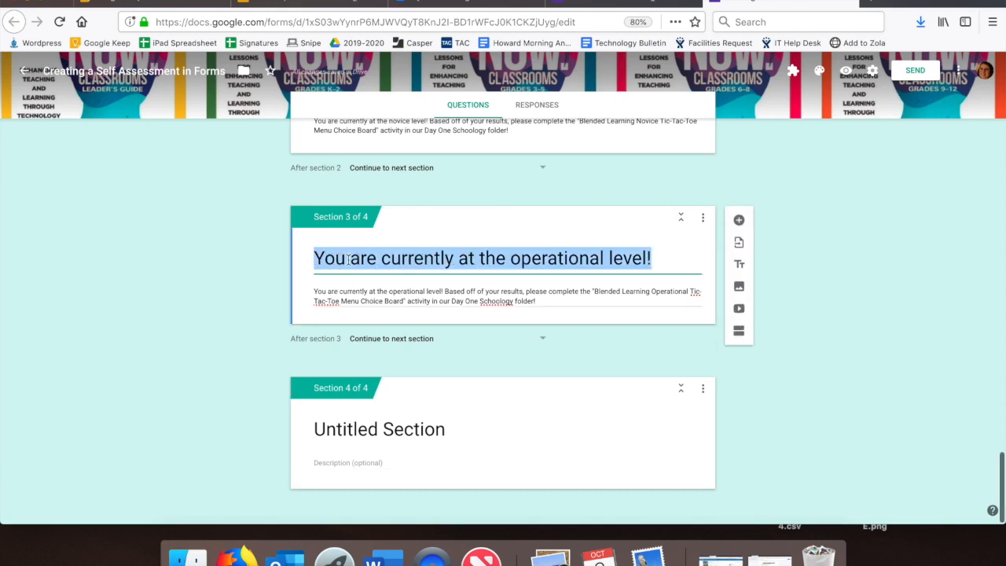
{"action": "left_click", "coordinate": [410, 419]}
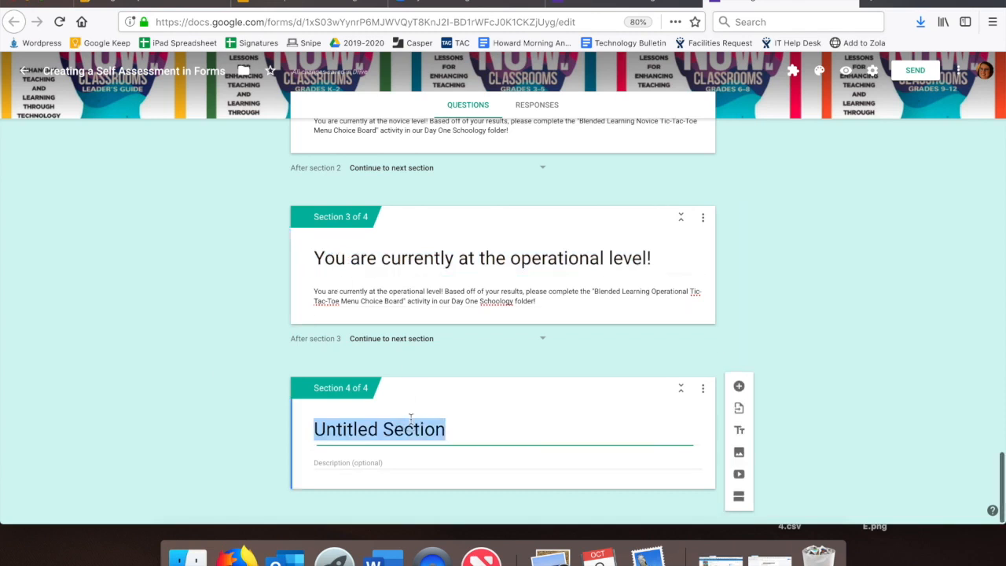
{"action": "key", "text": "ctrl+v"}
{"action": "double_click", "coordinate": [554, 429]}
{"action": "type", "text": "wow"}
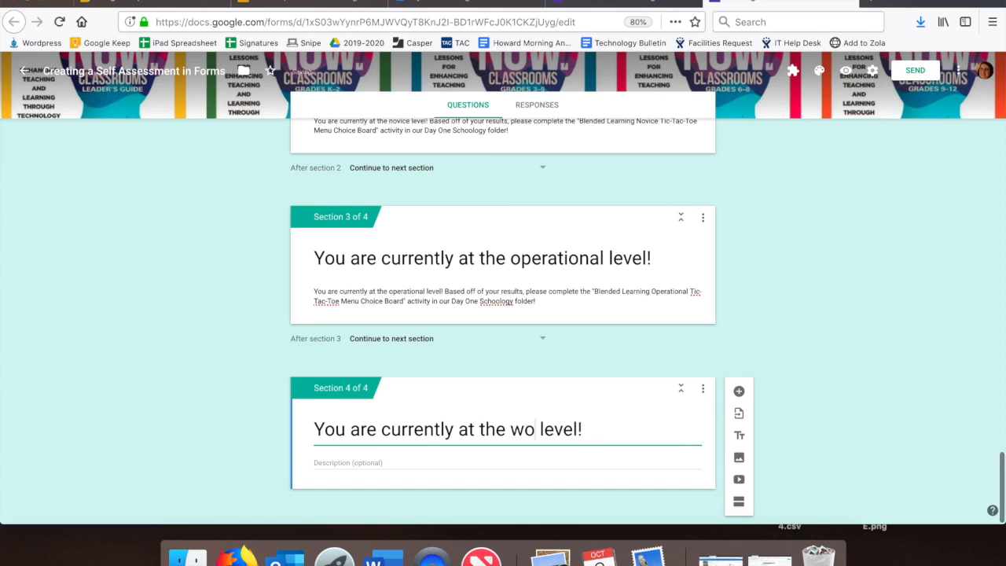
Copy section 3's description into section 4, changing the level to "wow" and the activity name to "Blended Learning Wow Tic-Tac-Toe Menu Choice Board"
{"action": "triple_click", "coordinate": [508, 303]}
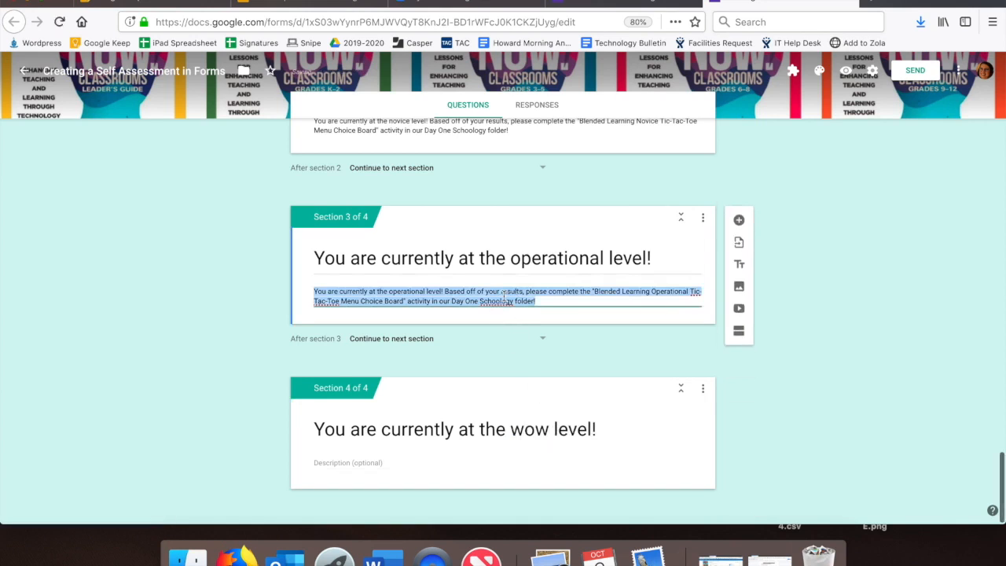
{"action": "key", "text": "ctrl+c"}
{"action": "left_click", "coordinate": [343, 466]}
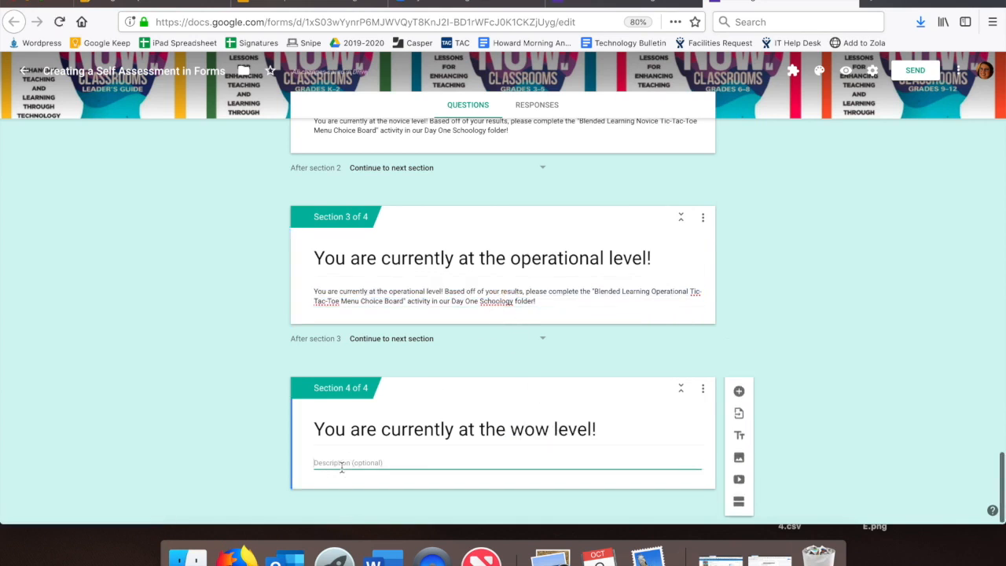
{"action": "key", "text": "ctrl+v"}
{"action": "double_click", "coordinate": [415, 463]}
{"action": "type", "text": "wow"}
{"action": "double_click", "coordinate": [643, 463]}
{"action": "type", "text": "Wow"}
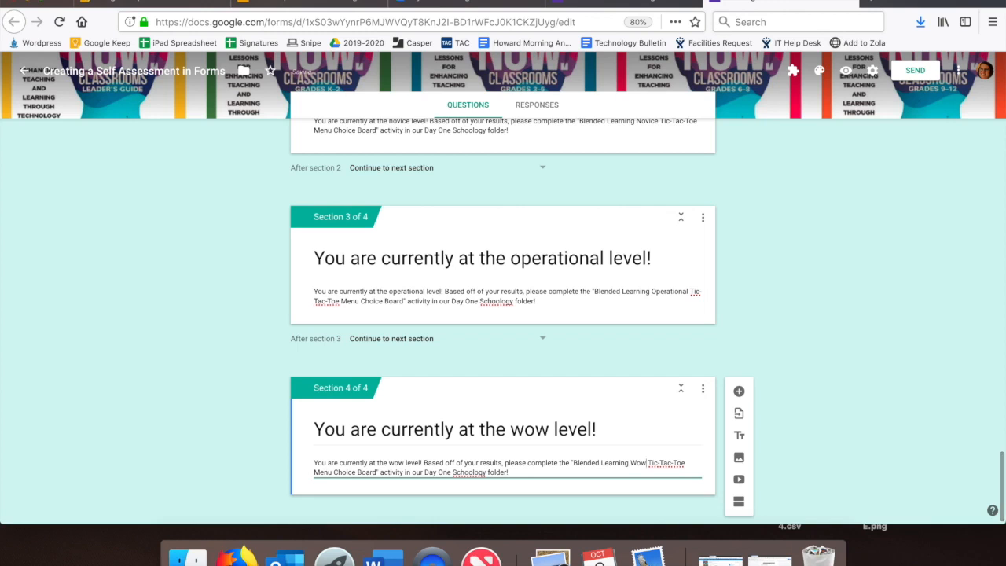
Replace the section 4 title with "Here's what to do next!"
{"action": "scroll", "coordinate": [323, 377], "scroll_direction": "down", "scroll_amount": 1}
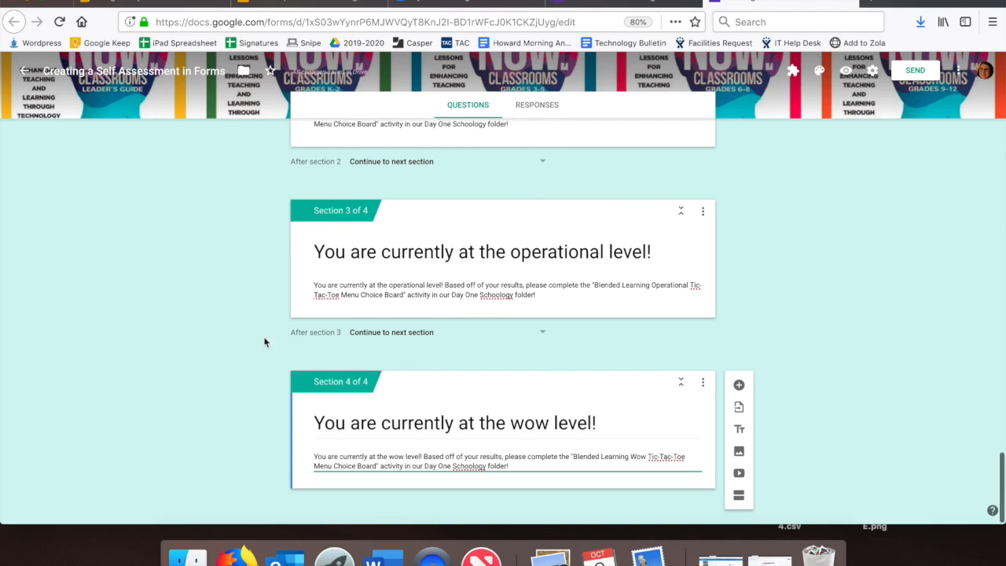
{"action": "scroll", "coordinate": [204, 328], "scroll_direction": "up", "scroll_amount": 5}
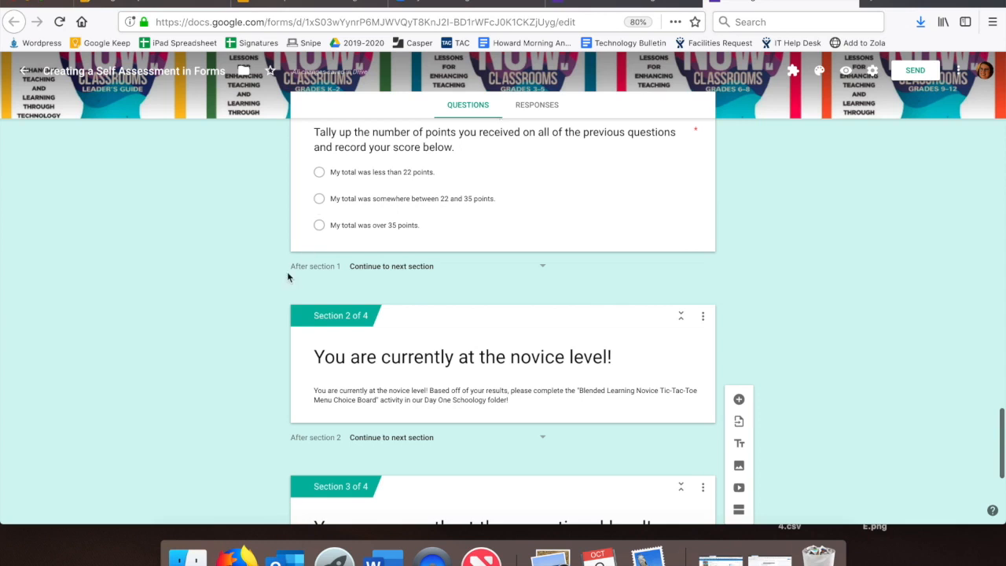
{"action": "scroll", "coordinate": [288, 275], "scroll_direction": "down", "scroll_amount": 3}
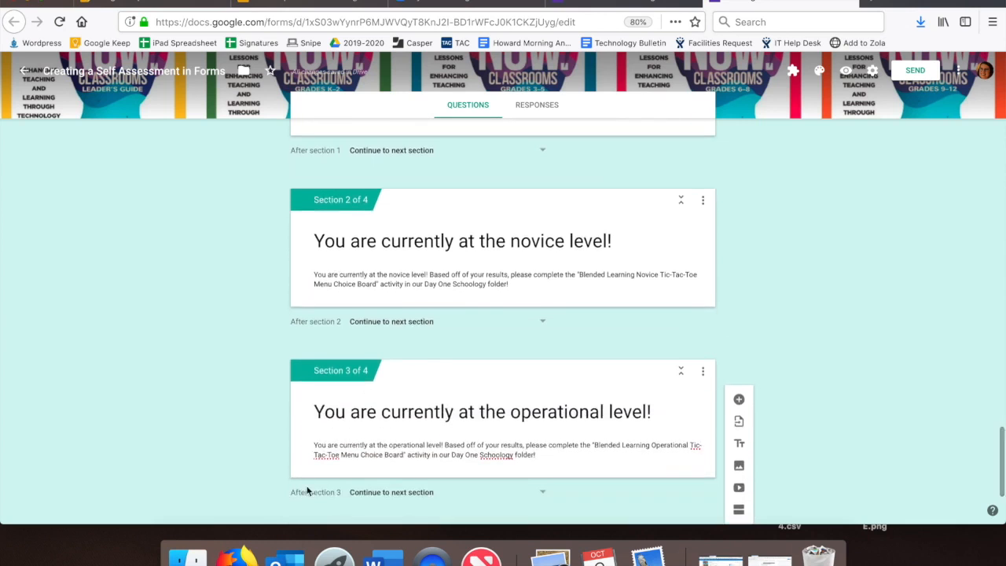
{"action": "scroll", "coordinate": [307, 486], "scroll_direction": "down", "scroll_amount": 4}
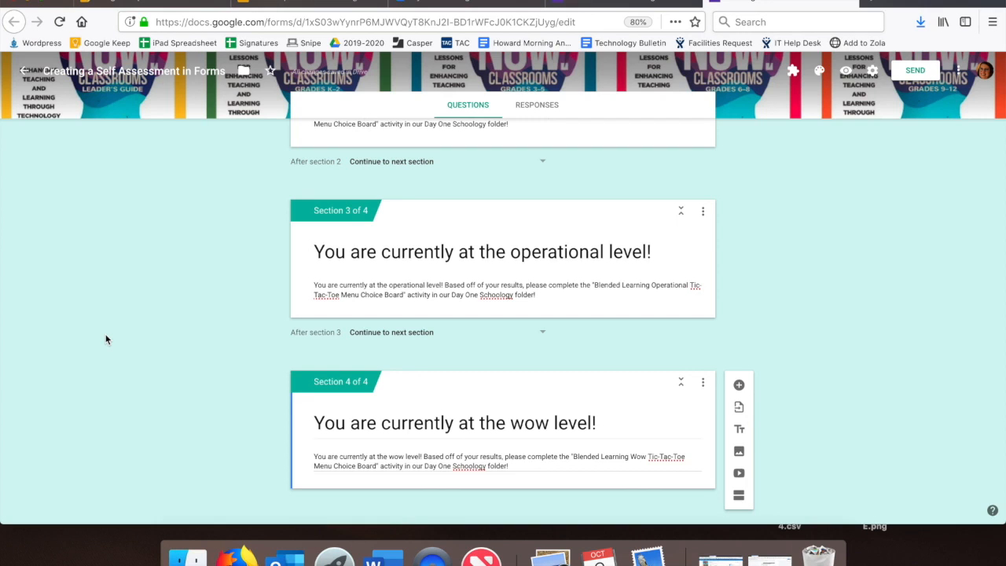
{"action": "scroll", "coordinate": [106, 340], "scroll_direction": "up", "scroll_amount": 3}
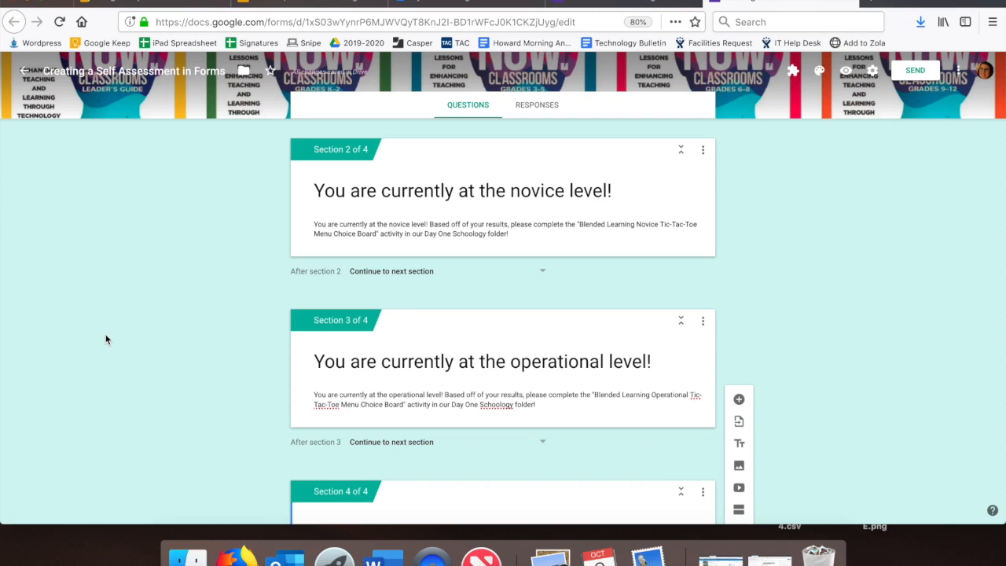
{"action": "scroll", "coordinate": [106, 339], "scroll_direction": "down", "scroll_amount": 3}
{"action": "triple_click", "coordinate": [354, 423]}
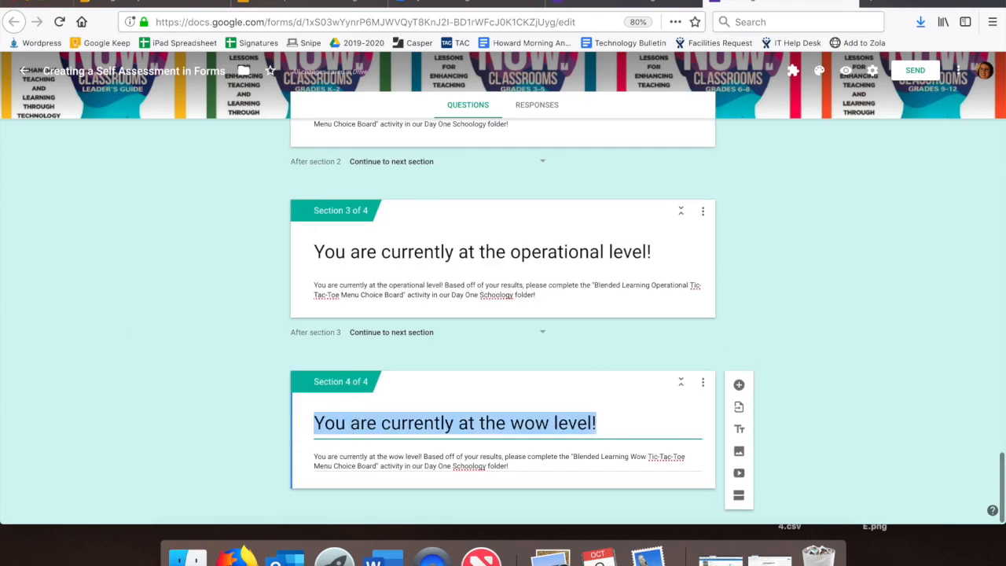
{"action": "type", "text": "Her'"}
{"action": "key", "text": "BackSpace"}
{"action": "type", "text": "e's what to do next!"}
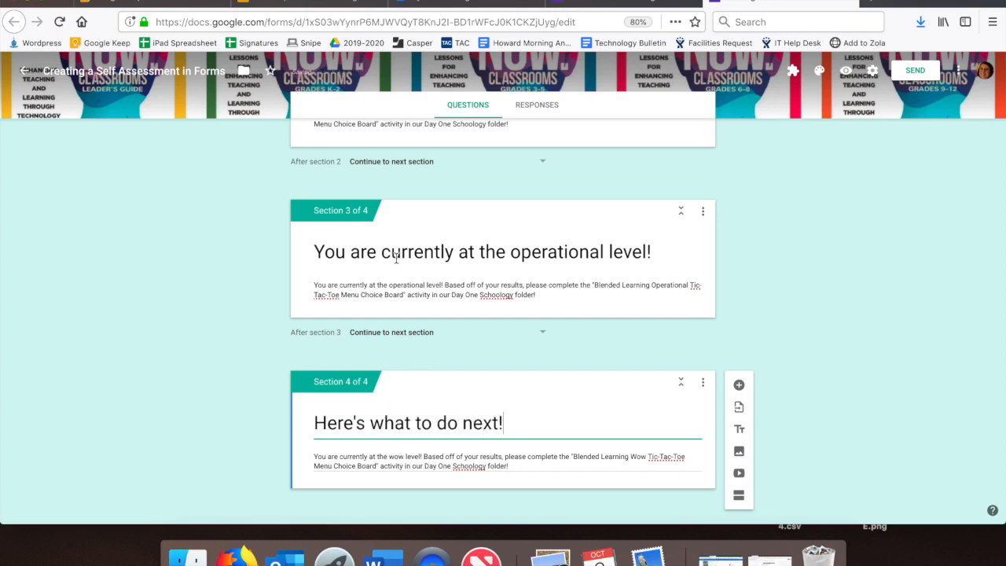
Replace the section 4 title with a copy of section 3's title, changing the level to read "You are currently at the wow level!"
{"action": "left_click", "coordinate": [397, 256]}
{"action": "double_click", "coordinate": [397, 256]}
{"action": "double_click", "coordinate": [397, 256]}
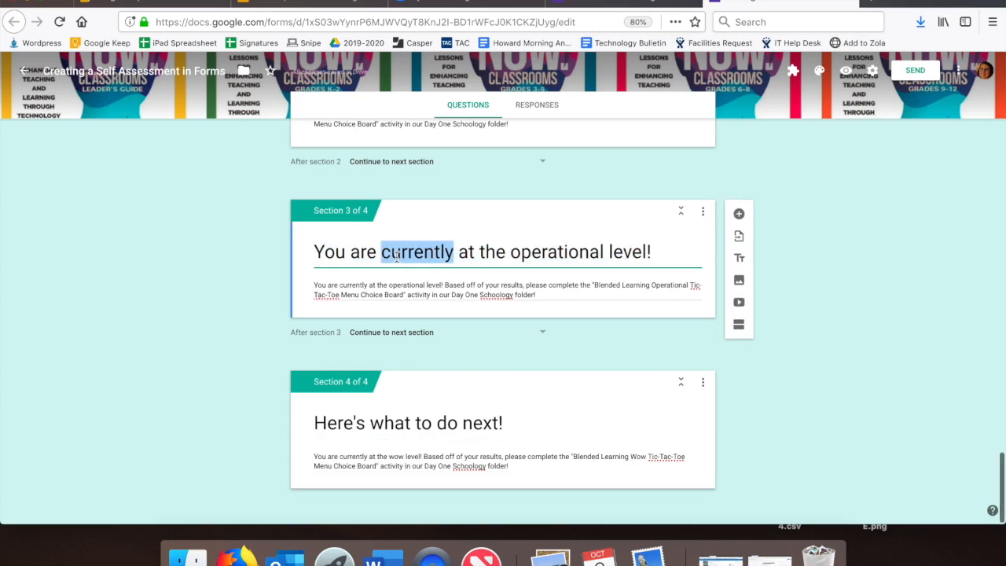
{"action": "triple_click", "coordinate": [397, 255]}
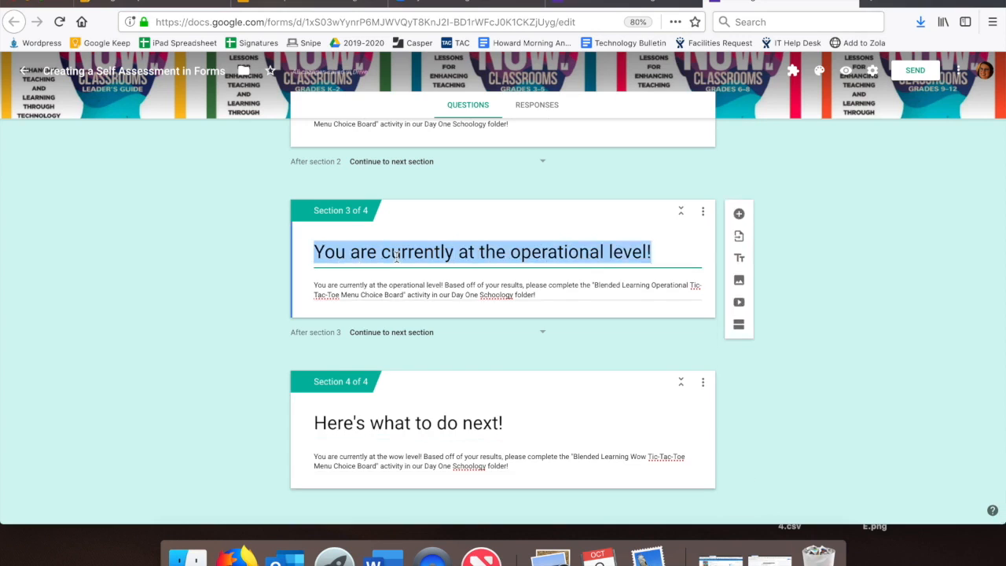
{"action": "double_click", "coordinate": [437, 423]}
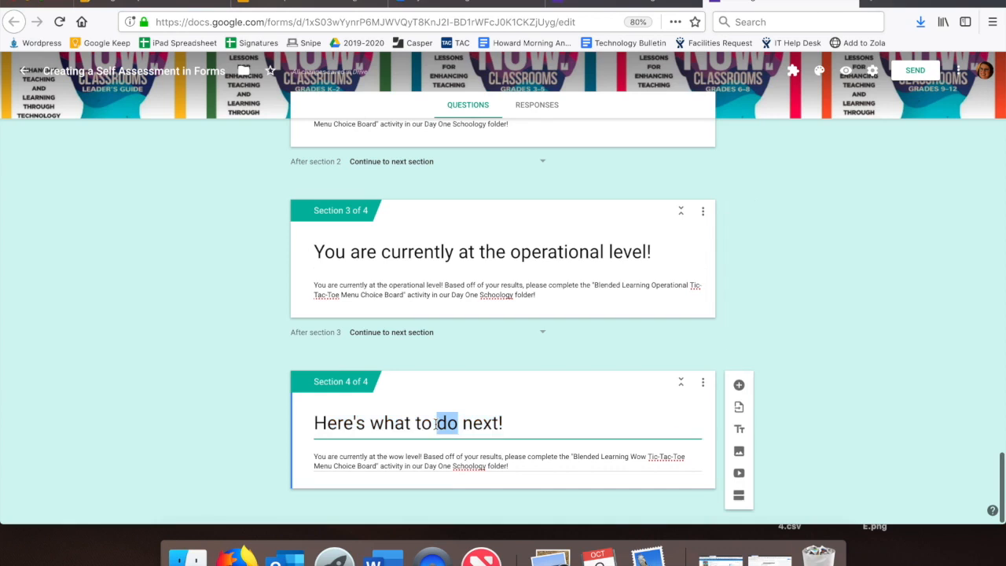
{"action": "triple_click", "coordinate": [437, 424]}
{"action": "key", "text": "super+v"}
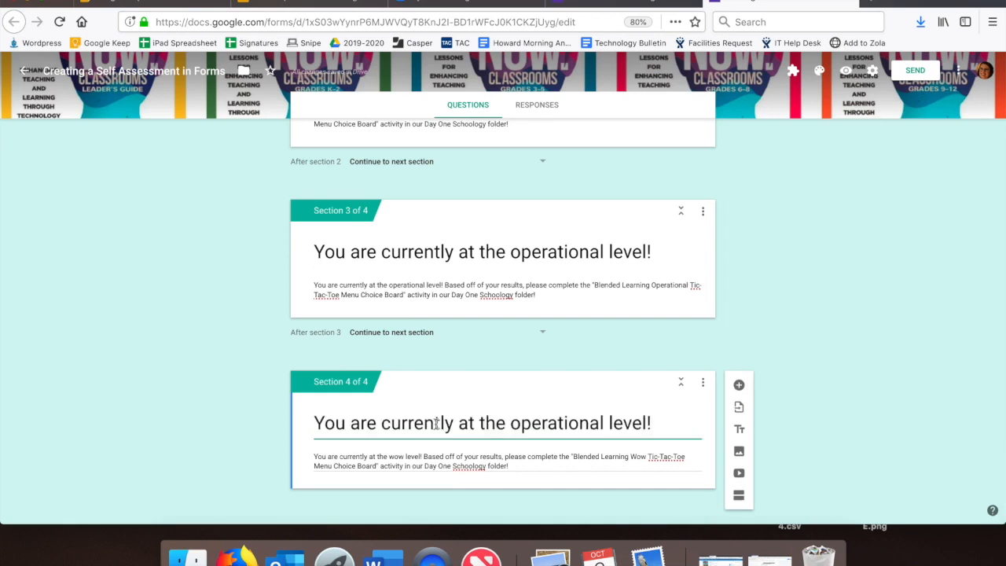
{"action": "double_click", "coordinate": [523, 423]}
{"action": "type", "text": "wow"}
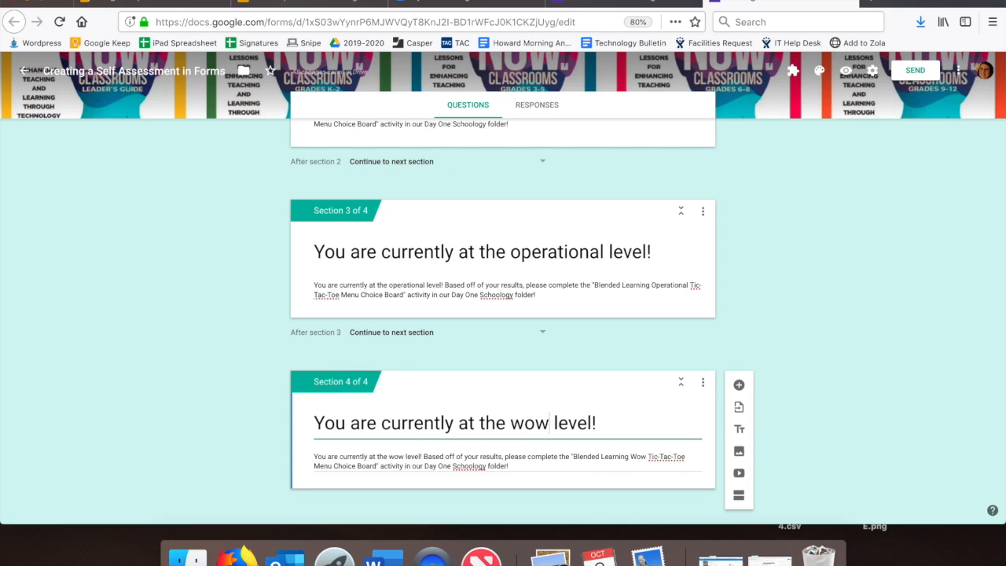
{"action": "triple_click", "coordinate": [436, 462]}
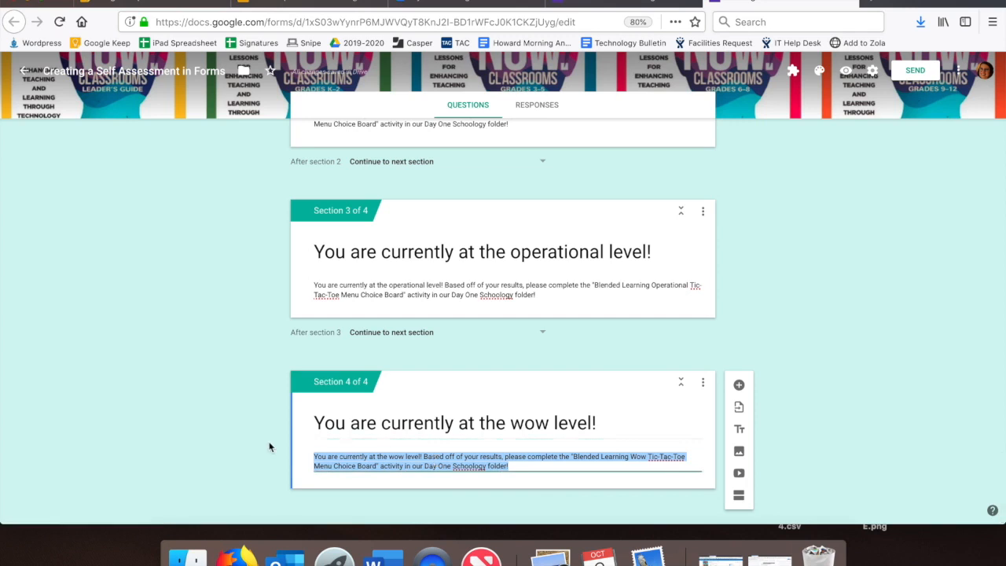
{"action": "left_click", "coordinate": [305, 440]}
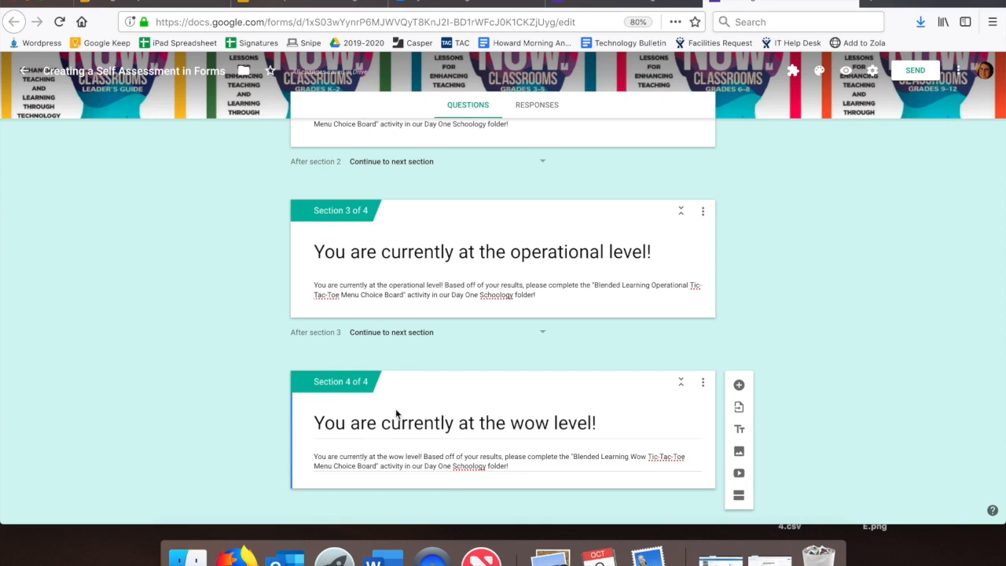
Enable going to a section based on the answer for the "Tally up the number of points" question
{"action": "scroll", "coordinate": [397, 413], "scroll_direction": "up", "scroll_amount": 2}
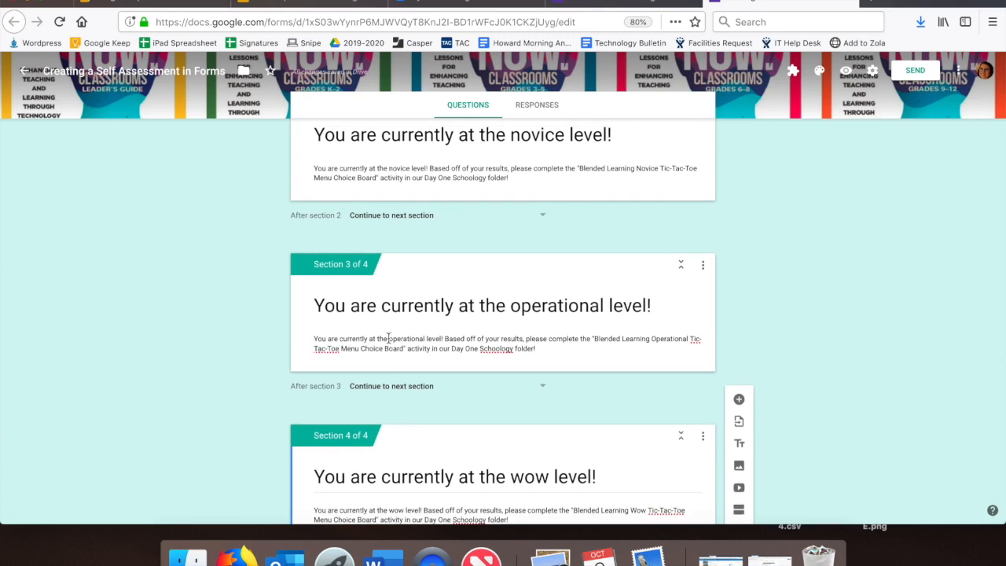
{"action": "scroll", "coordinate": [387, 338], "scroll_direction": "up", "scroll_amount": 1}
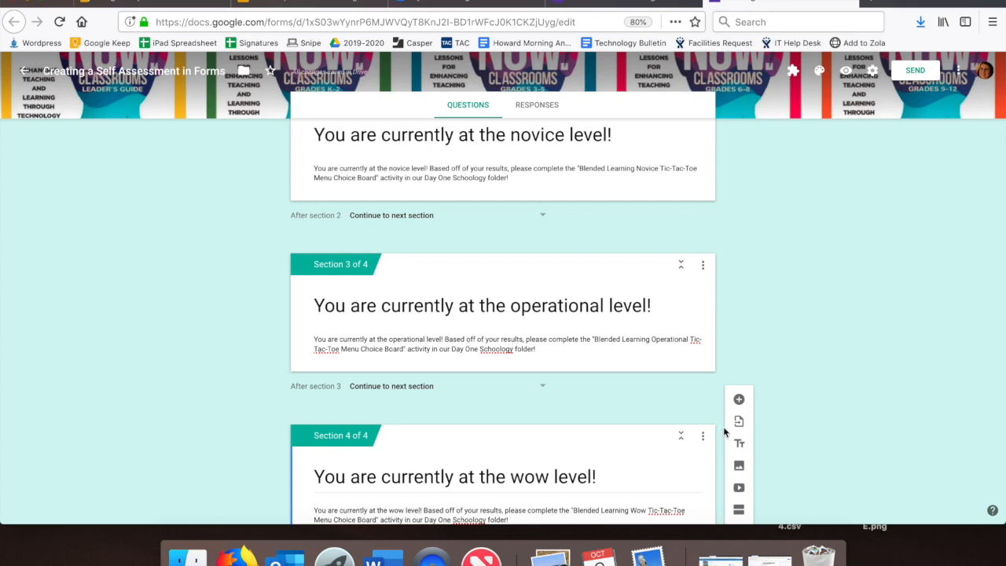
{"action": "scroll", "coordinate": [723, 427], "scroll_direction": "up", "scroll_amount": 5}
{"action": "scroll", "coordinate": [708, 394], "scroll_direction": "up", "scroll_amount": 3}
{"action": "left_click", "coordinate": [659, 313]}
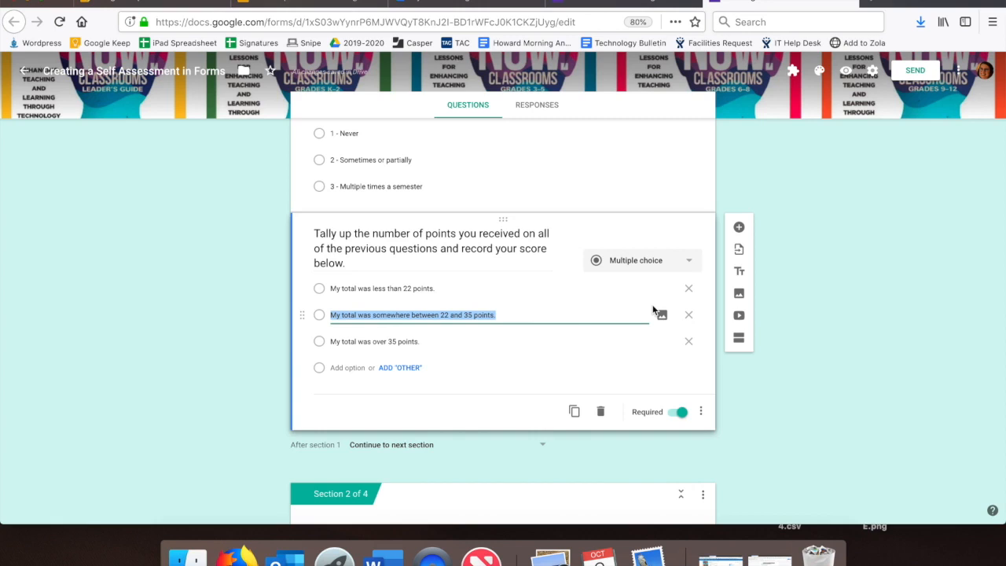
{"action": "left_click", "coordinate": [701, 412]}
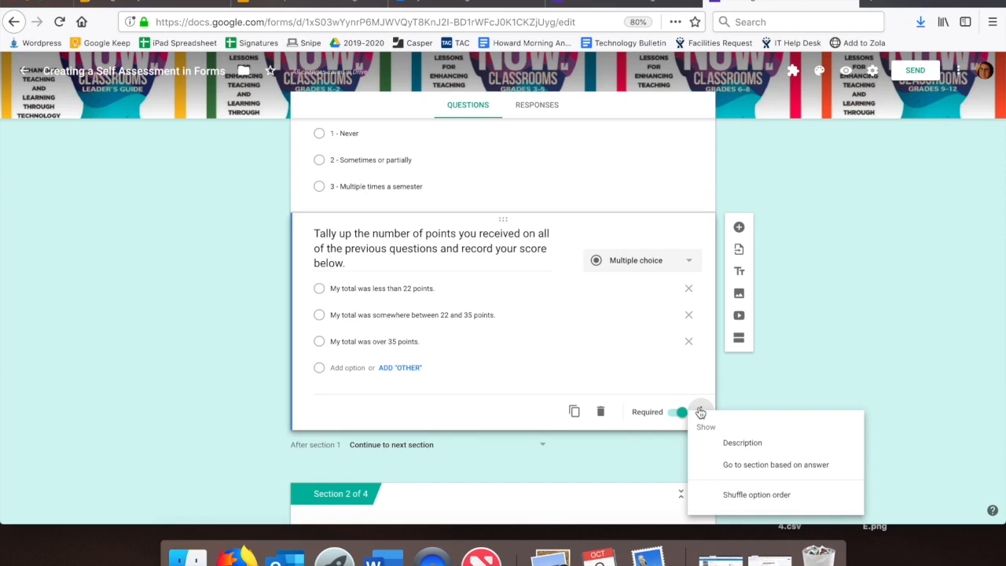
{"action": "left_click", "coordinate": [726, 466]}
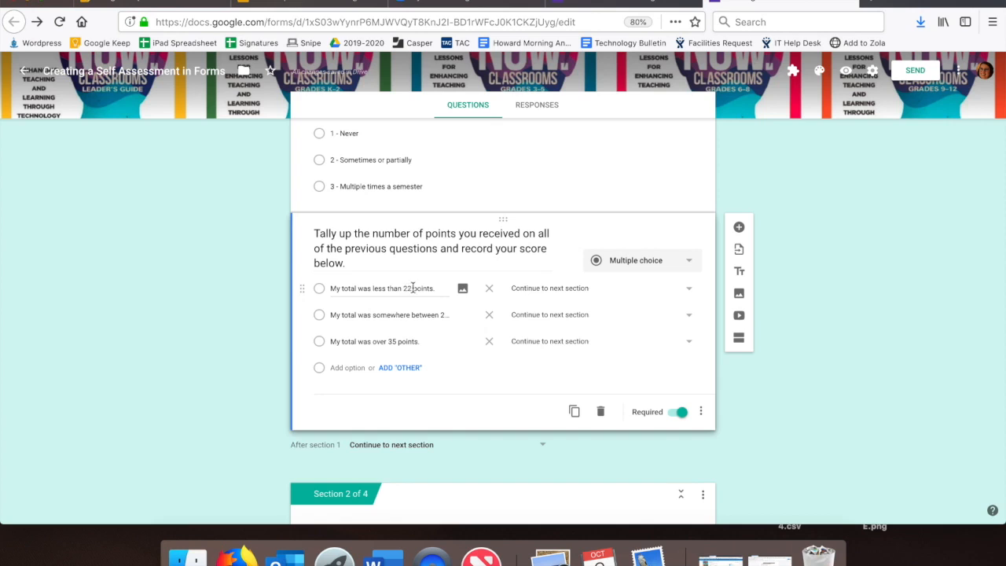
Route the "My total was less than 22 points." answer to section 2, the novice level
{"action": "left_click", "coordinate": [535, 296]}
{"action": "left_click", "coordinate": [586, 288]}
{"action": "left_click", "coordinate": [587, 287]}
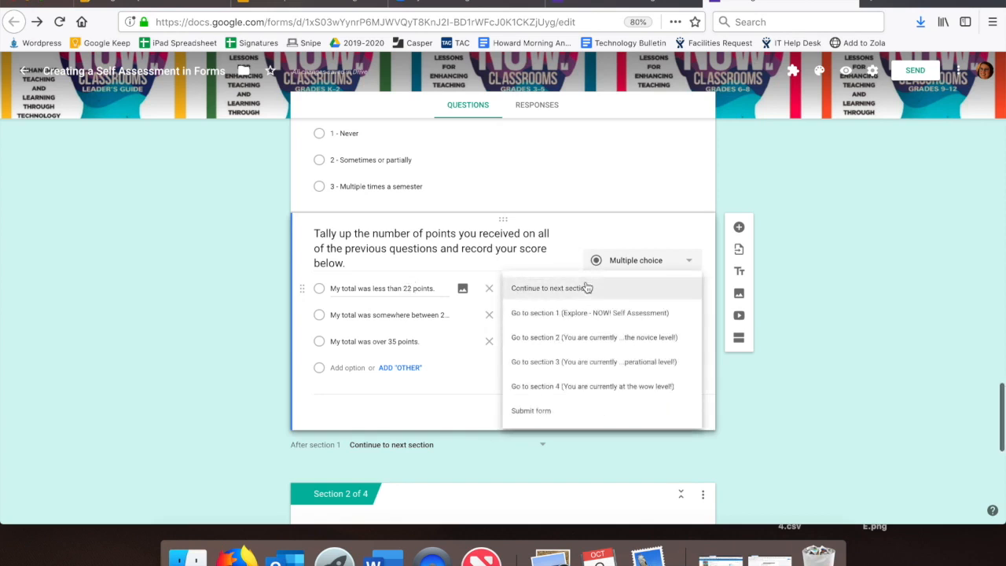
{"action": "left_click", "coordinate": [586, 340]}
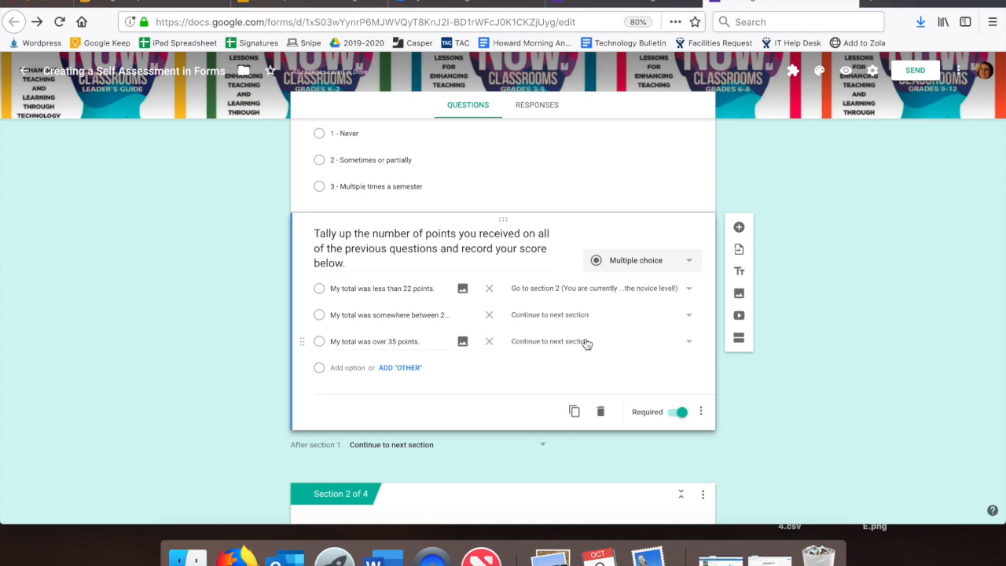
Route the answer between 22 and 35 points to section 3 and the answer over 35 points to section 4
{"action": "left_click", "coordinate": [527, 321]}
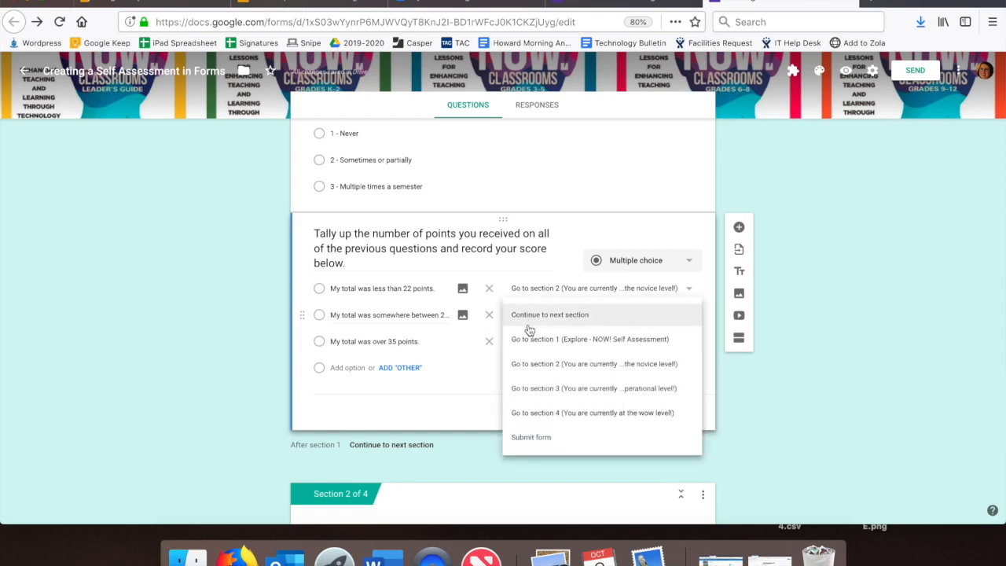
{"action": "left_click", "coordinate": [543, 389]}
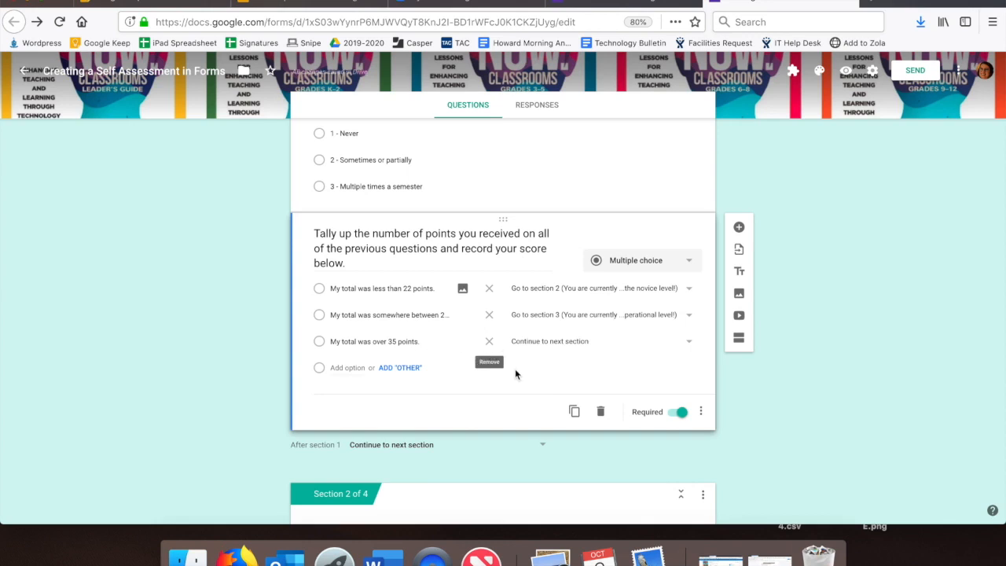
{"action": "left_click", "coordinate": [549, 347]}
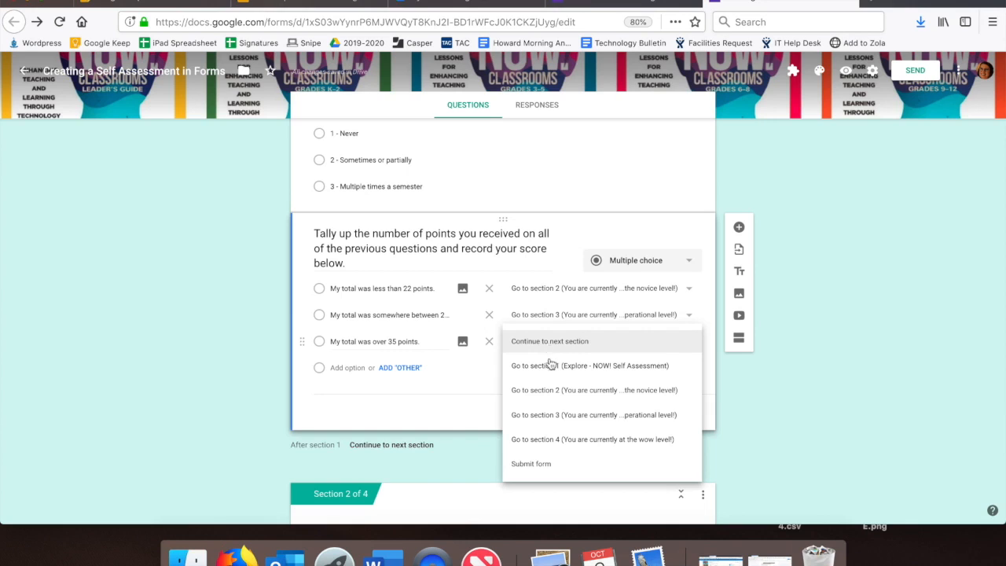
{"action": "left_click", "coordinate": [554, 443]}
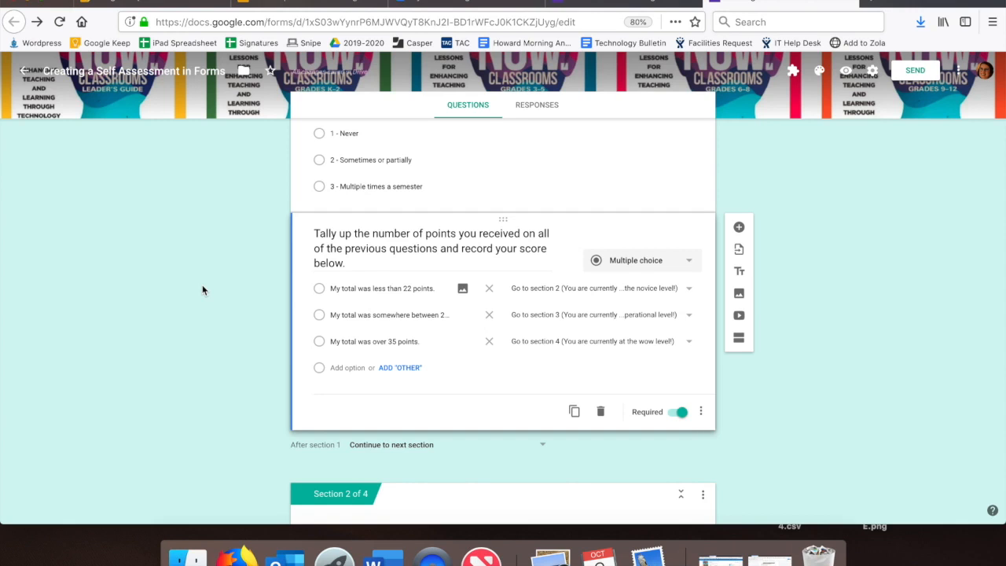
Set the form to submit after section 2, the novice-level result
{"action": "scroll", "coordinate": [196, 292], "scroll_direction": "down", "scroll_amount": 2}
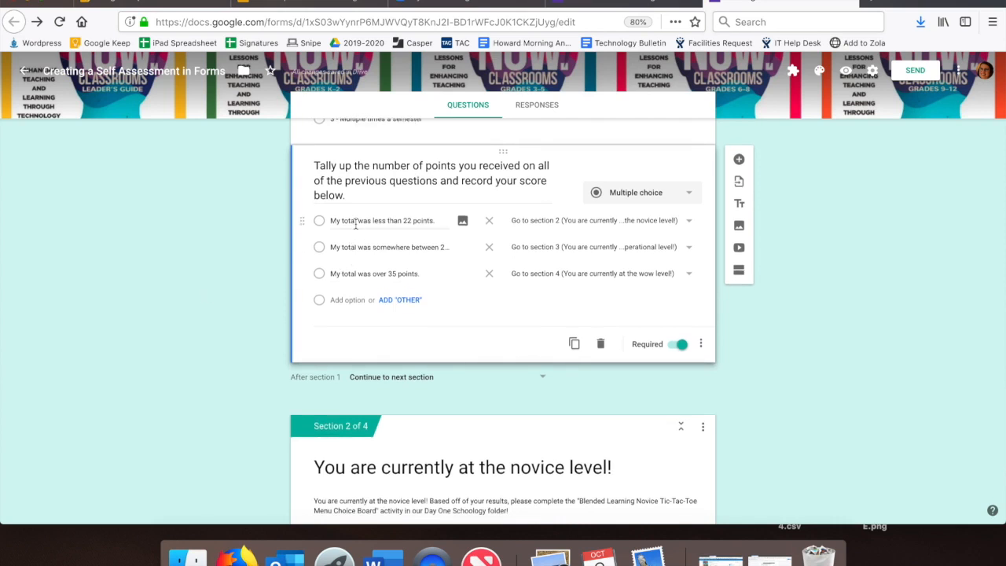
{"action": "scroll", "coordinate": [175, 353], "scroll_direction": "down", "scroll_amount": 5}
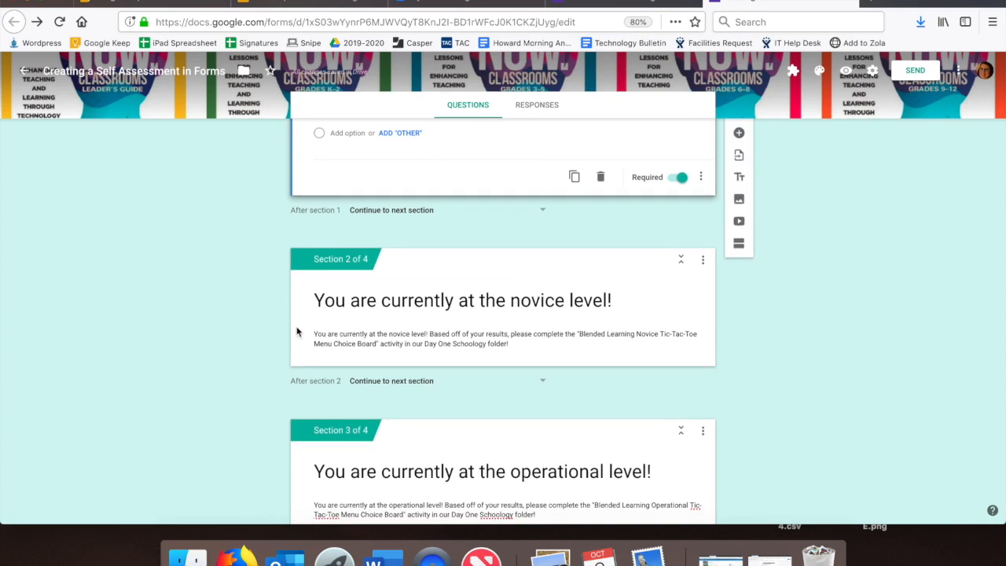
{"action": "scroll", "coordinate": [297, 331], "scroll_direction": "down", "scroll_amount": 4}
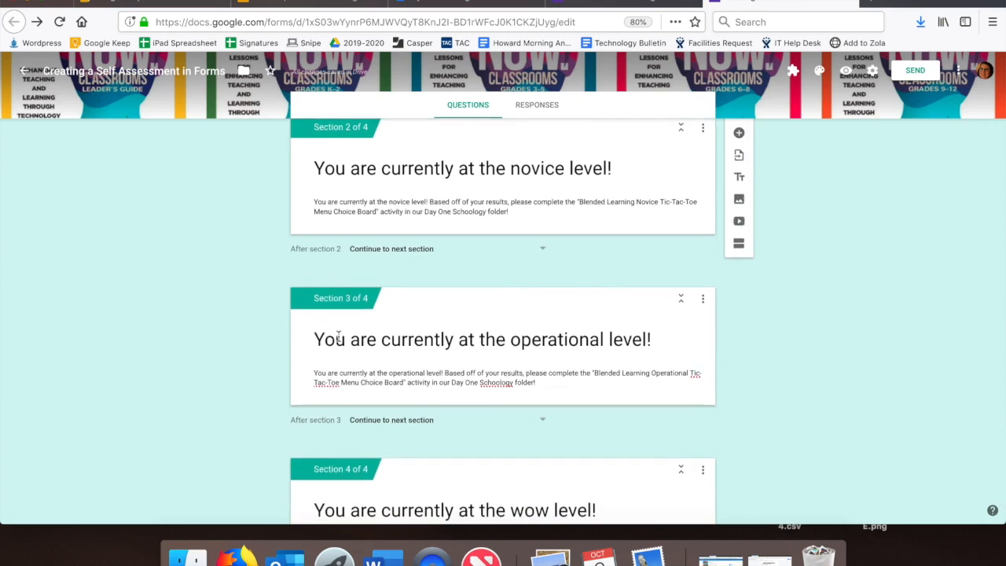
{"action": "scroll", "coordinate": [339, 337], "scroll_direction": "down", "scroll_amount": 3}
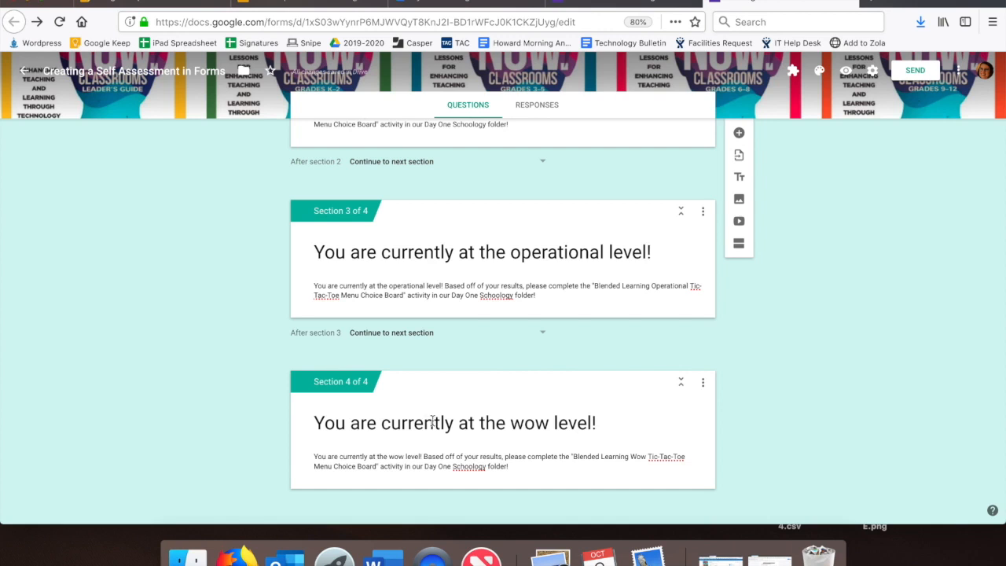
{"action": "scroll", "coordinate": [189, 318], "scroll_direction": "up", "scroll_amount": 3}
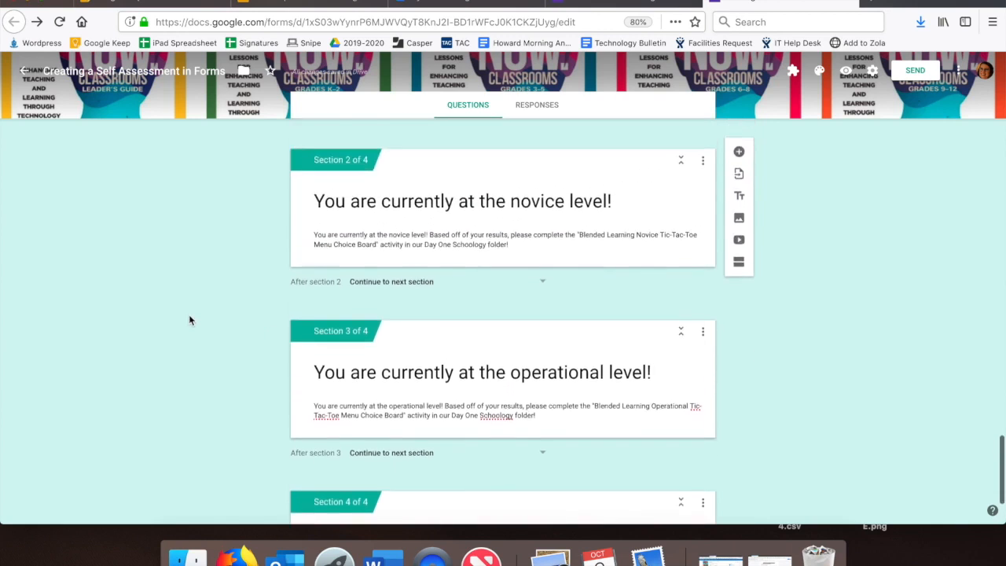
{"action": "scroll", "coordinate": [189, 320], "scroll_direction": "up", "scroll_amount": 3}
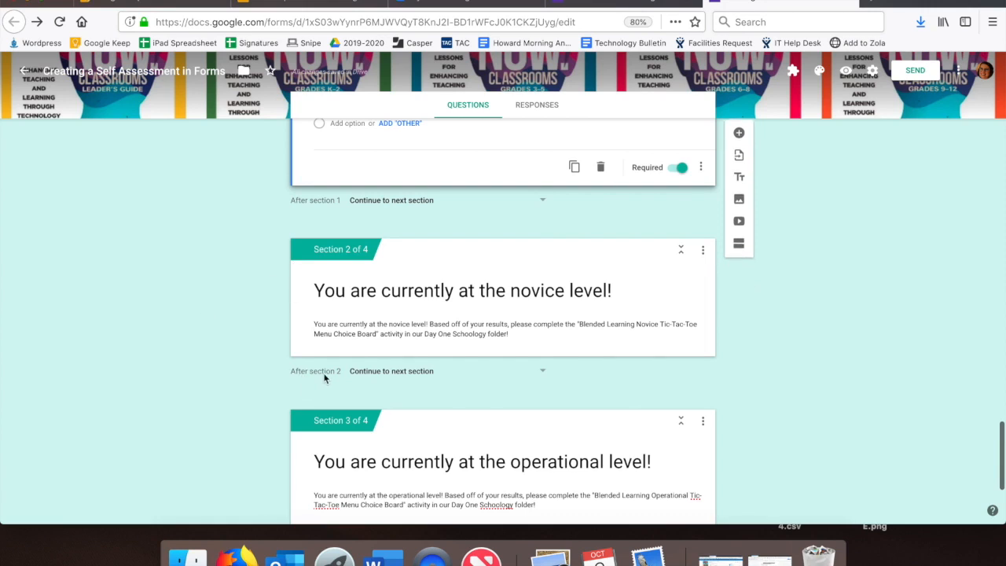
{"action": "left_click", "coordinate": [397, 371]}
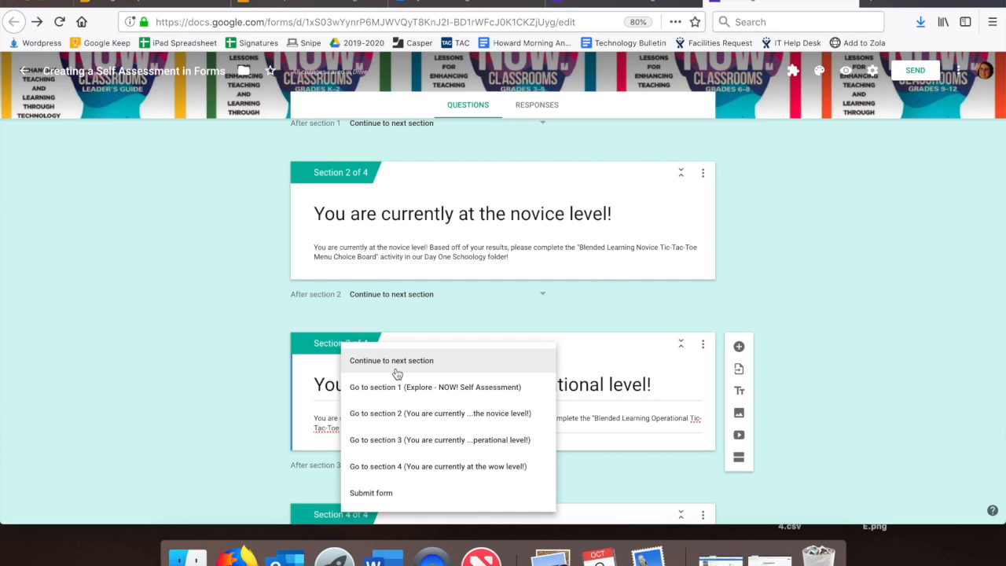
{"action": "left_click", "coordinate": [397, 493]}
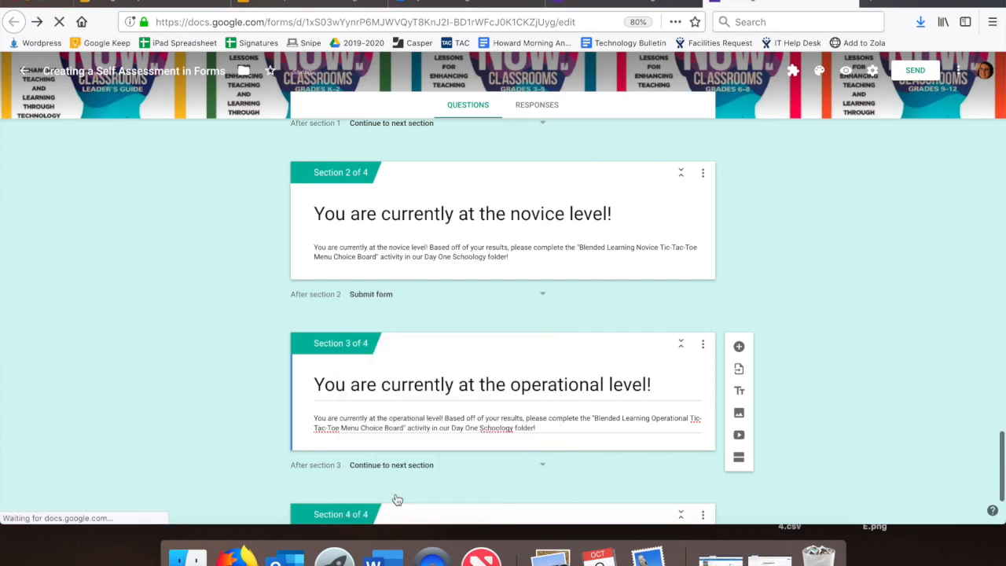
Set the form to submit after section 3, the operational-level result
{"action": "scroll", "coordinate": [393, 472], "scroll_direction": "down", "scroll_amount": 3}
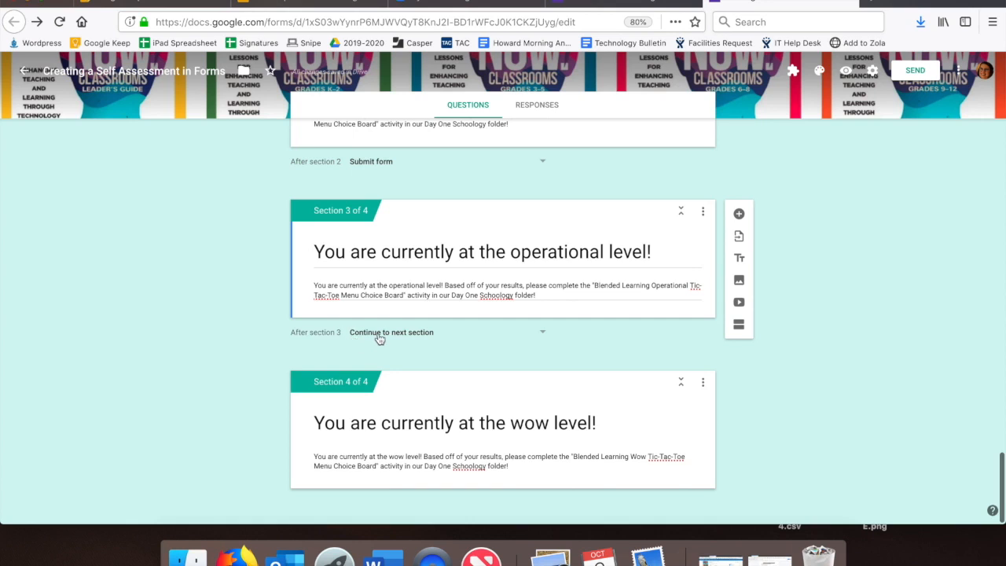
{"action": "left_click", "coordinate": [380, 336]}
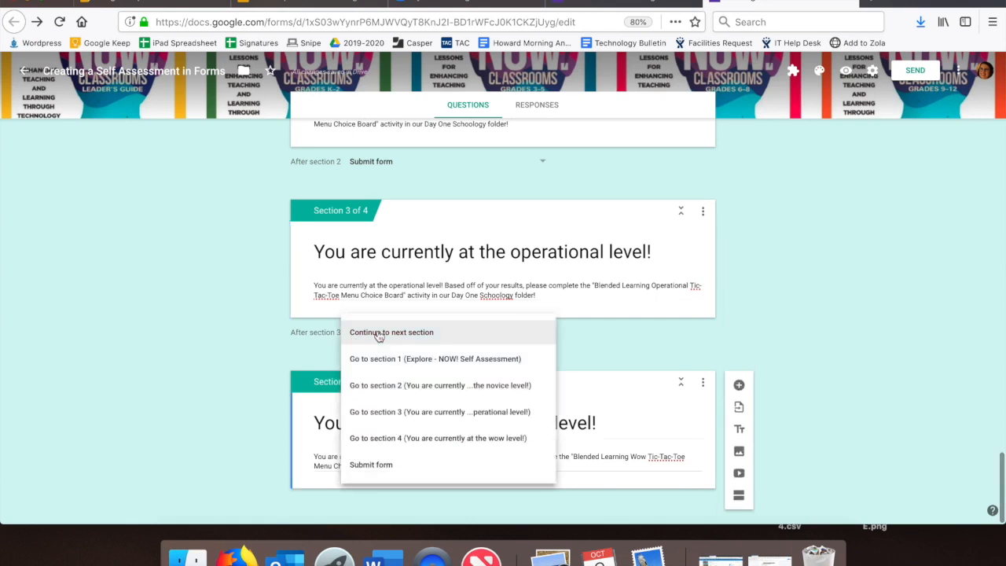
{"action": "left_click", "coordinate": [383, 468]}
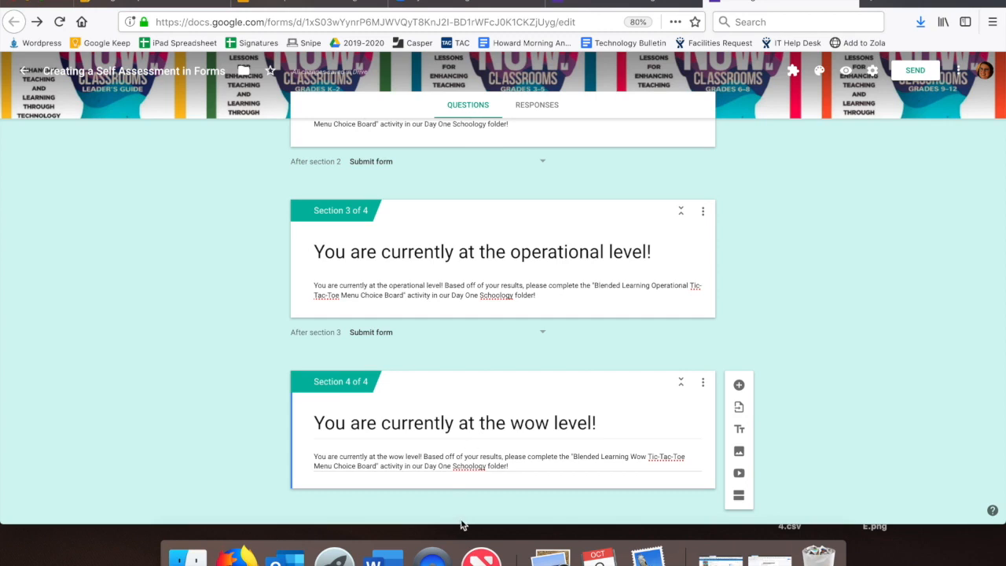
Review the tally question's answer routing and what follows each result section
{"action": "scroll", "coordinate": [278, 315], "scroll_direction": "up", "scroll_amount": 20}
{"action": "scroll", "coordinate": [277, 314], "scroll_direction": "down", "scroll_amount": 10}
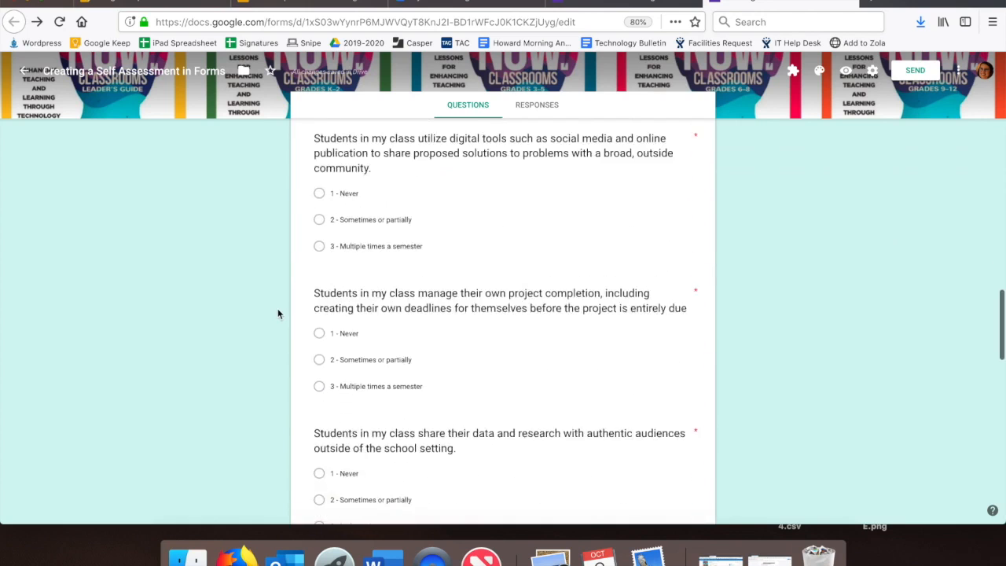
{"action": "left_click", "coordinate": [359, 359]}
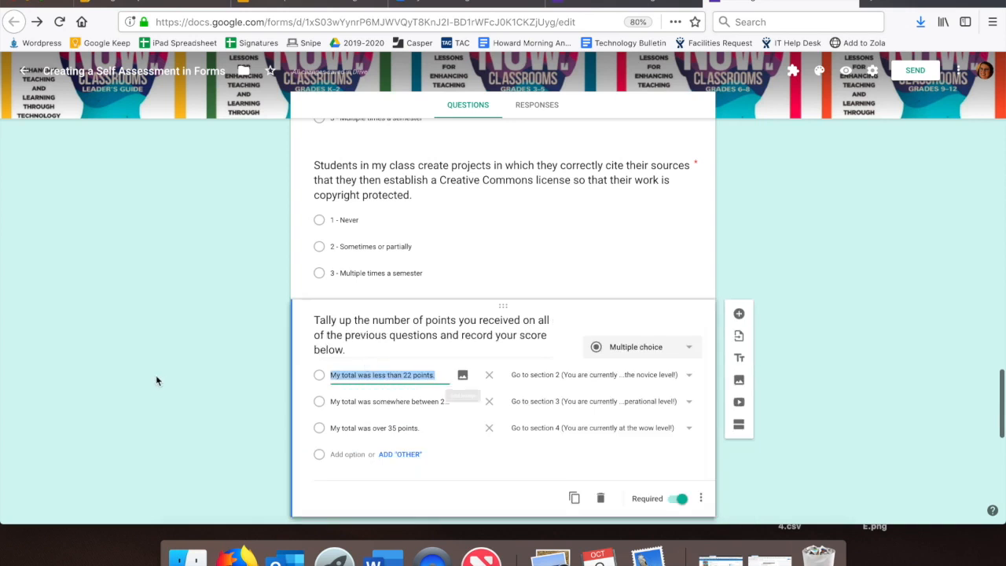
{"action": "scroll", "coordinate": [156, 377], "scroll_direction": "down", "scroll_amount": 5}
{"action": "scroll", "coordinate": [247, 478], "scroll_direction": "down", "scroll_amount": 4}
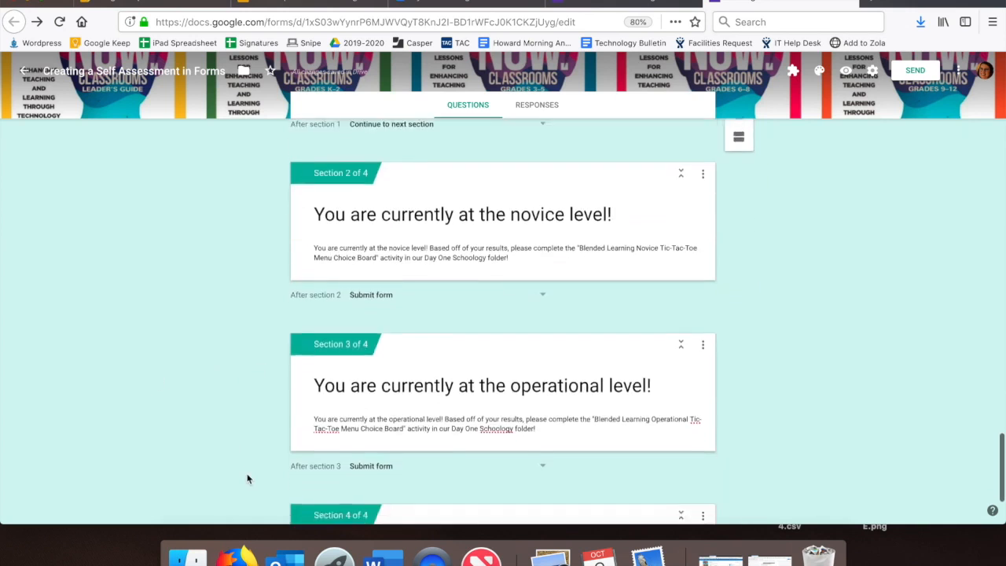